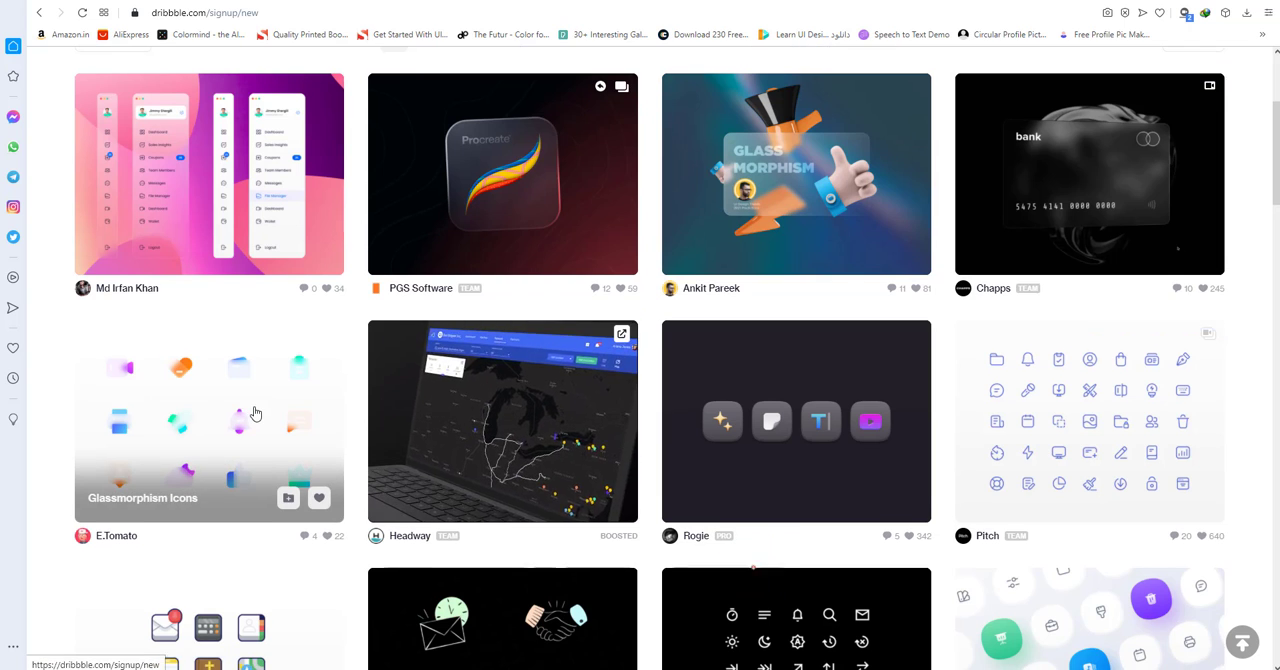
Look through the glassmorphism icon designs in the search results for inspiration.
scroll(251, 414, "down", 2)
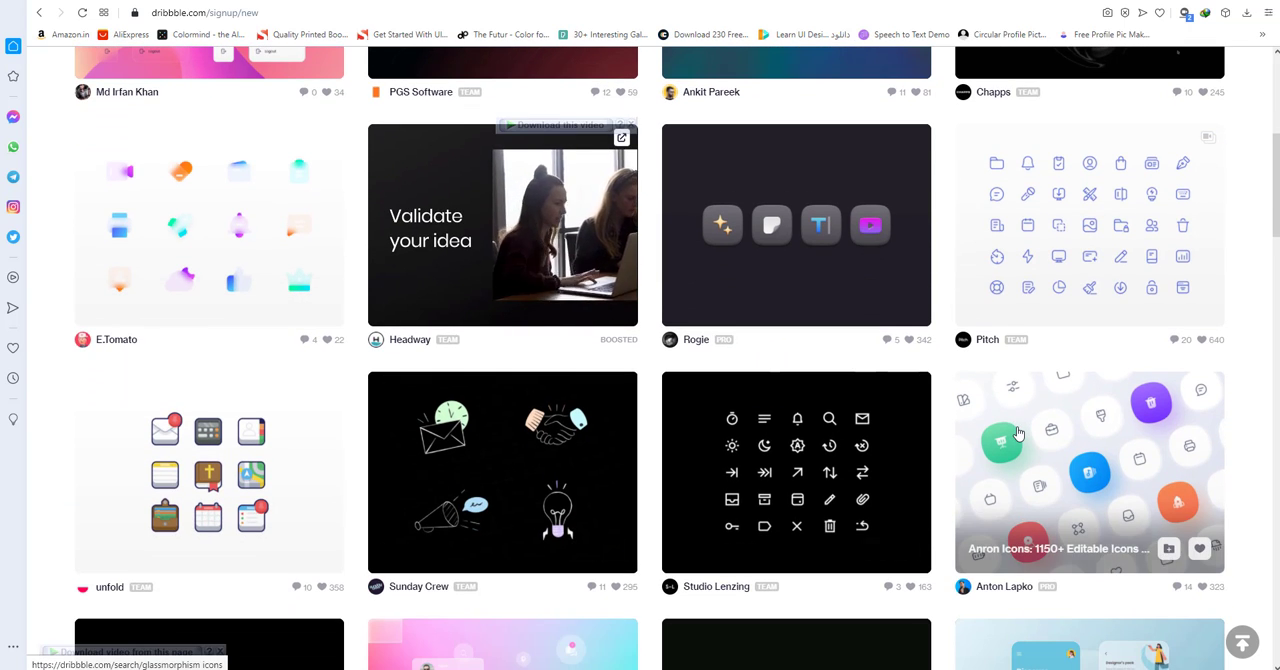
scroll(800, 400, "down", 3)
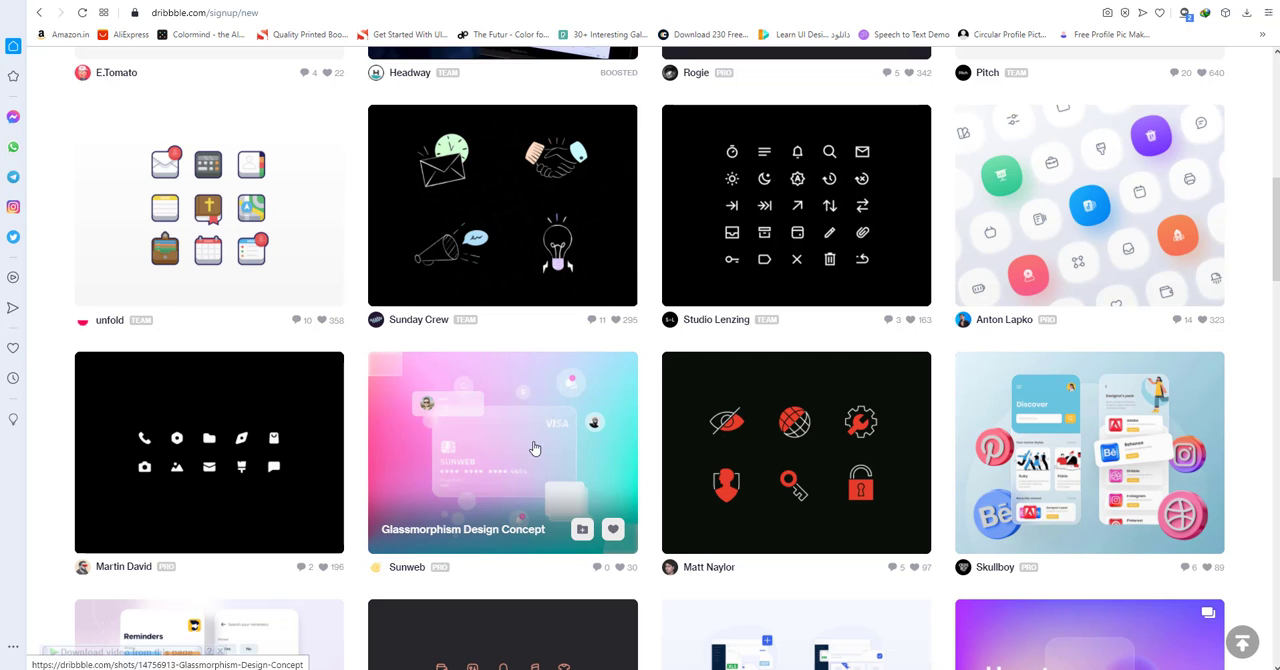
scroll(534, 449, "down", 1)
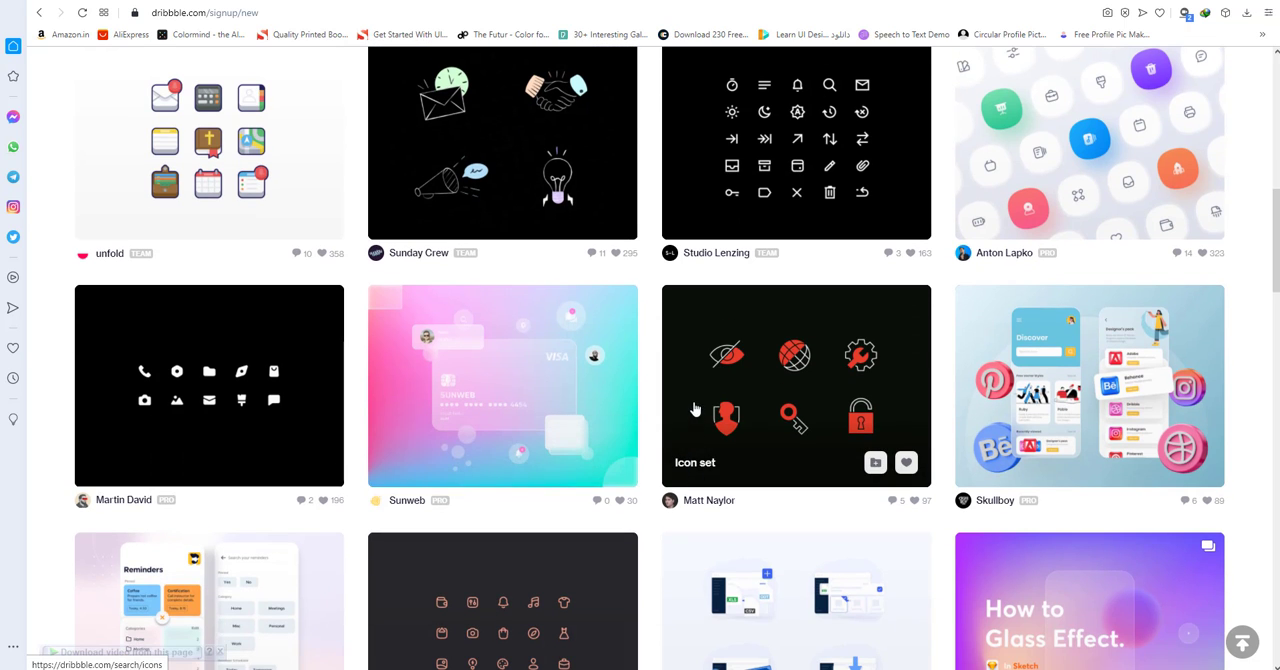
left_click(128, 2)
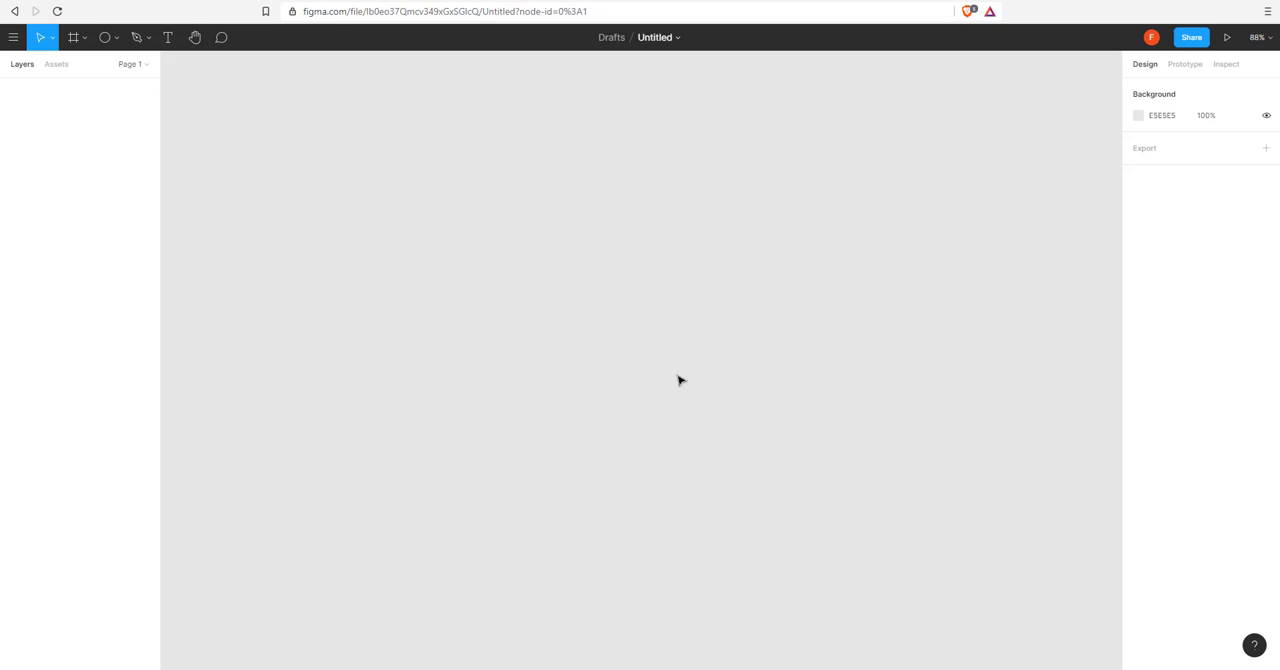
Create a Desktop frame of 1440 × 1024 and set its fill to light grey FAFAFA.
left_click(83, 45)
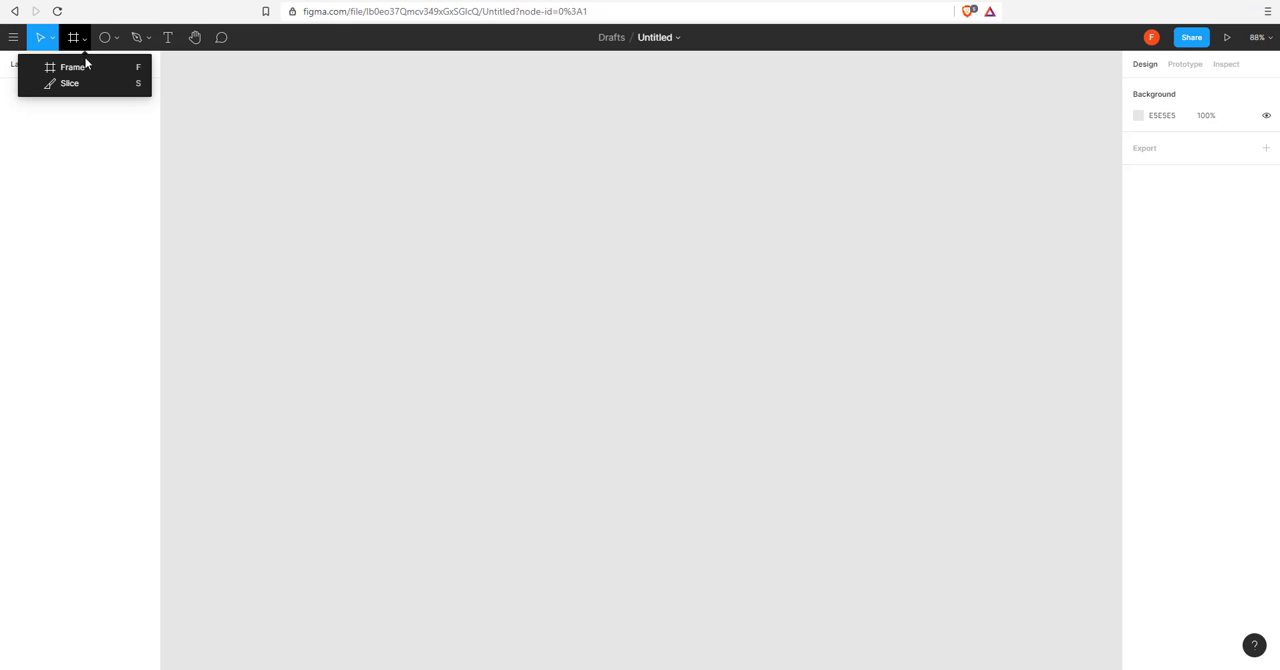
left_click(86, 66)
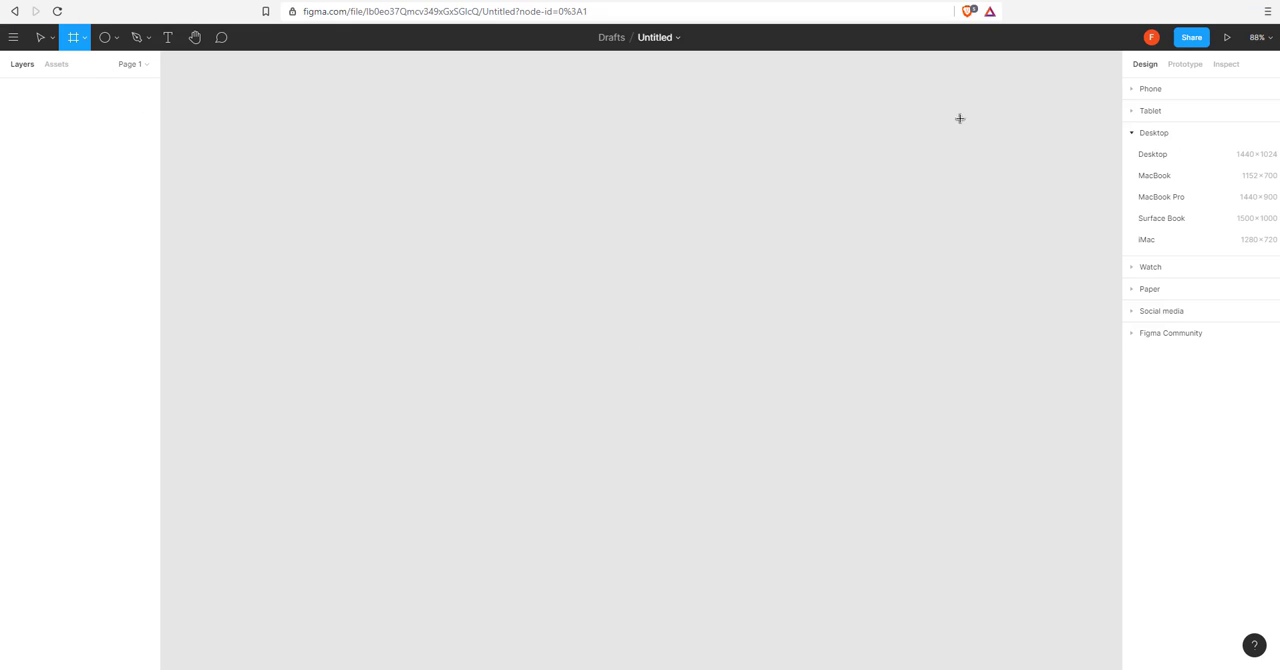
left_click(1154, 156)
left_click(1138, 381)
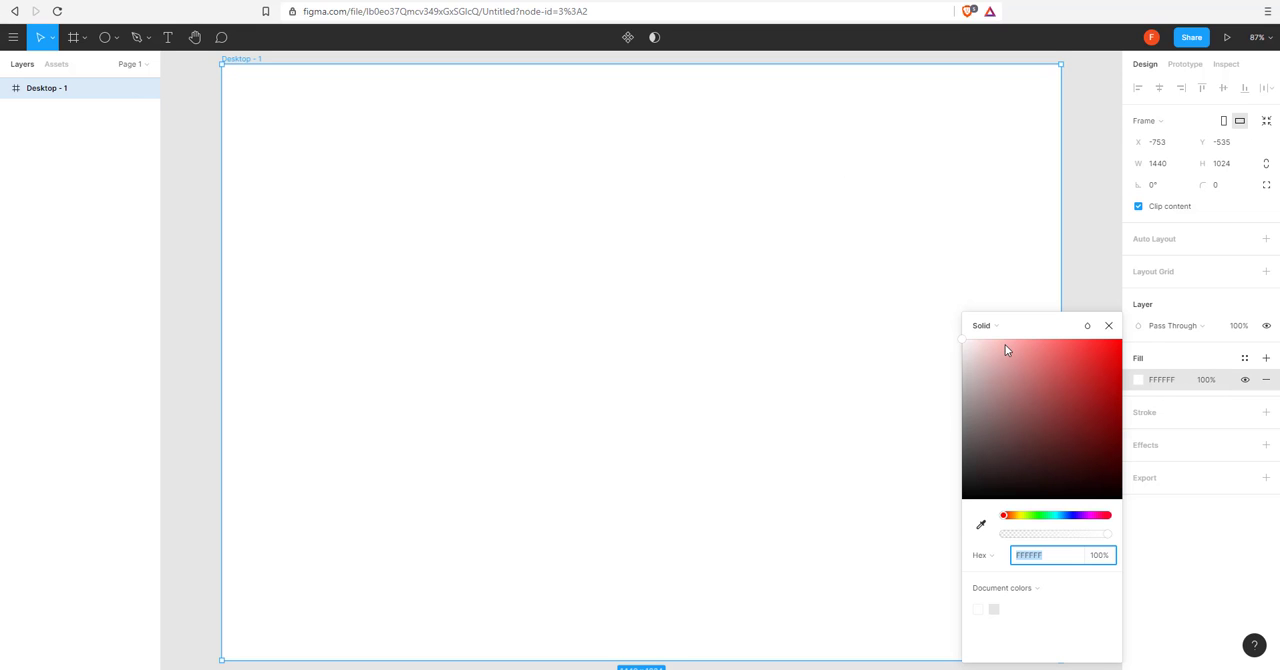
left_click_drag(966, 344, 958, 346)
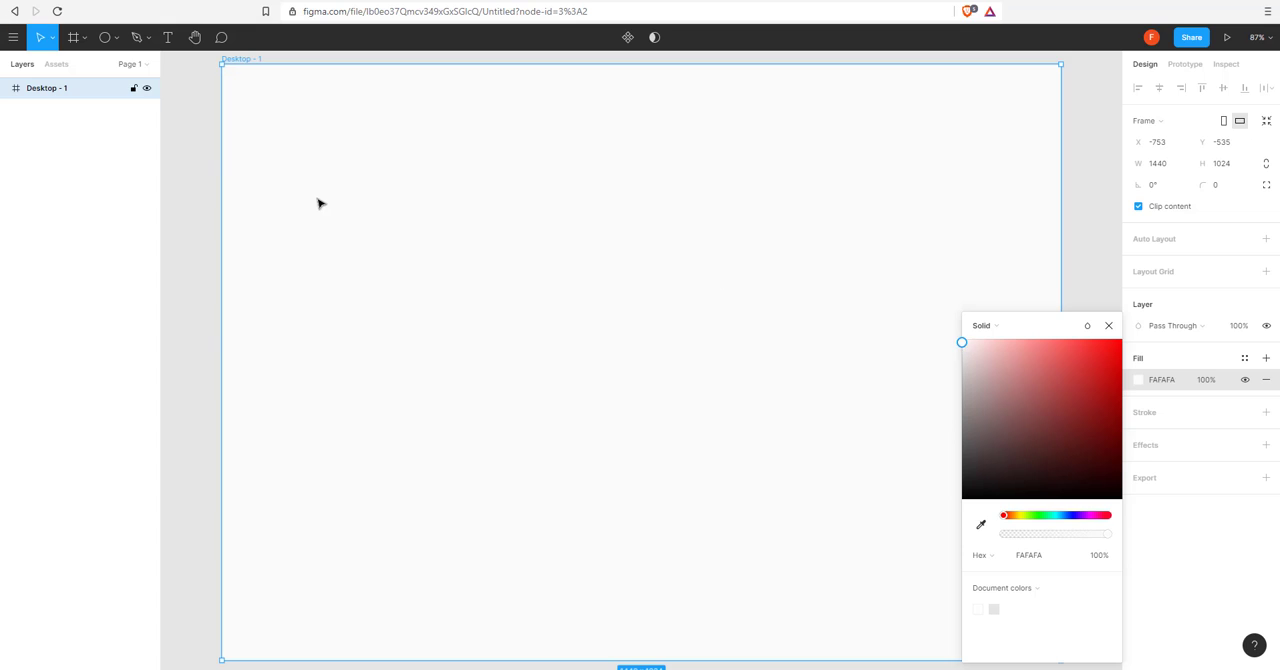
left_click(209, 157)
Draw a circle about 184 × 184 in the upper middle part of the desktop frame.
left_click_drag(427, 139, 435, 152)
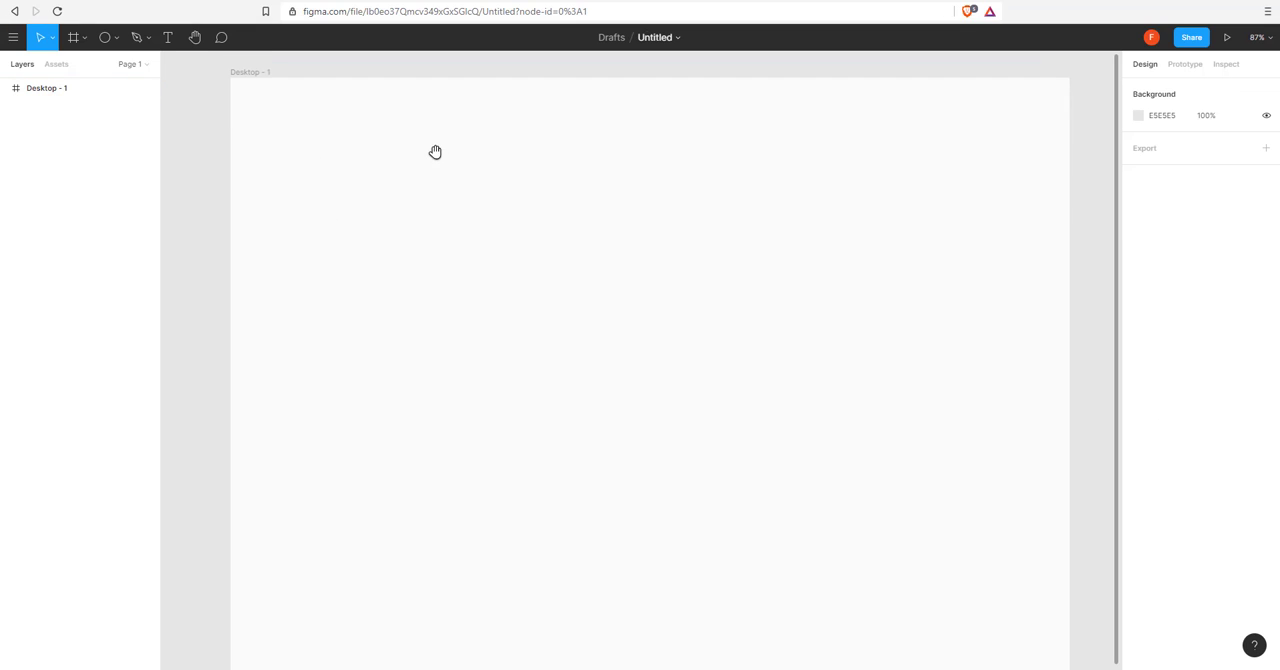
left_click(105, 37)
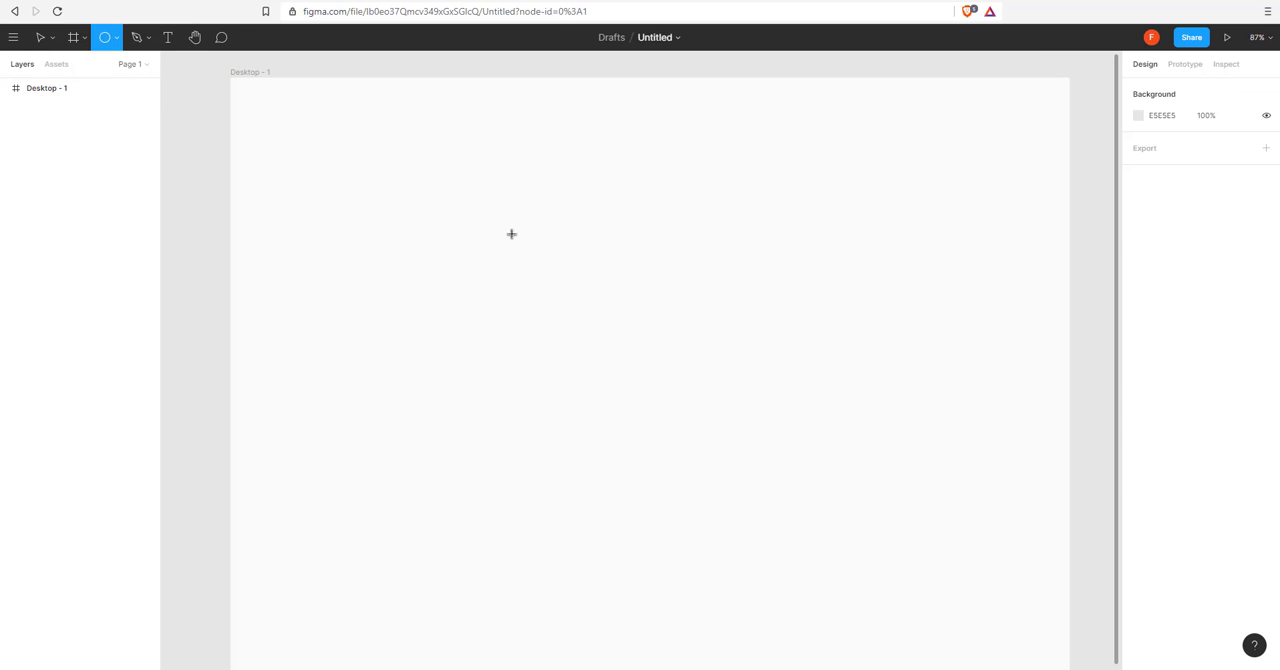
left_click_drag(511, 234, 618, 340)
left_click(679, 299)
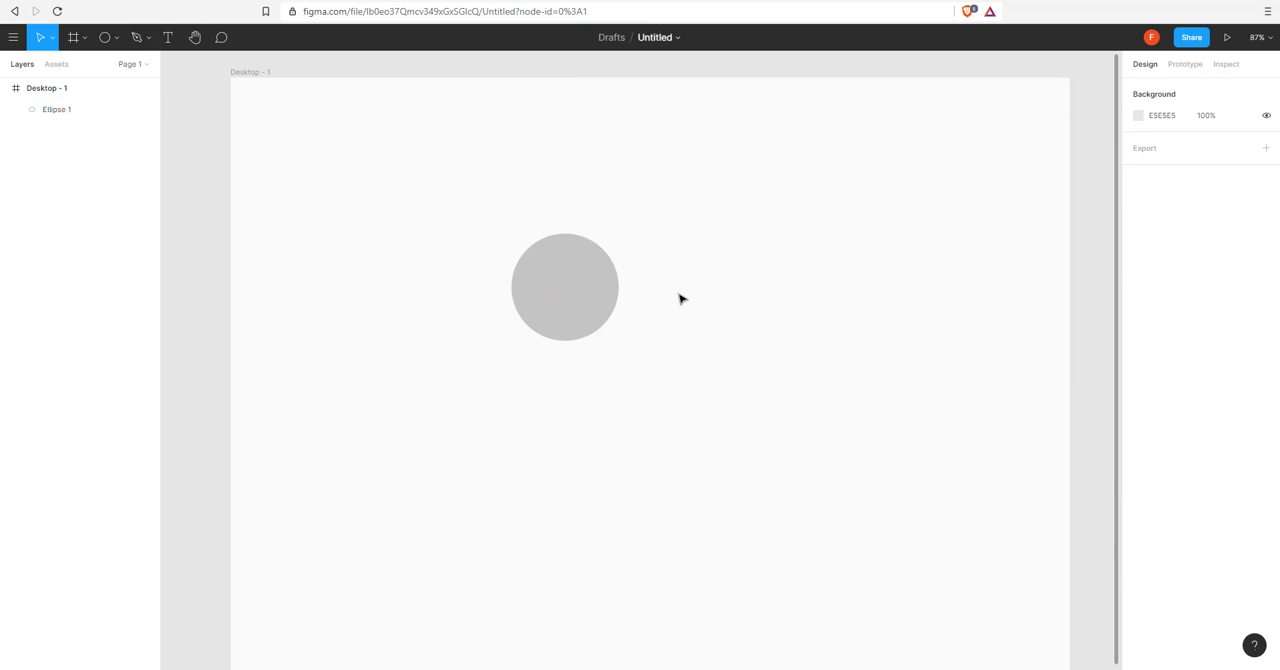
Fill the circle with a radial gradient from orange FFA800 to red, shifting the gradient's centre towards the circle's upper edge.
key("ctrl+a")
left_click(1138, 379)
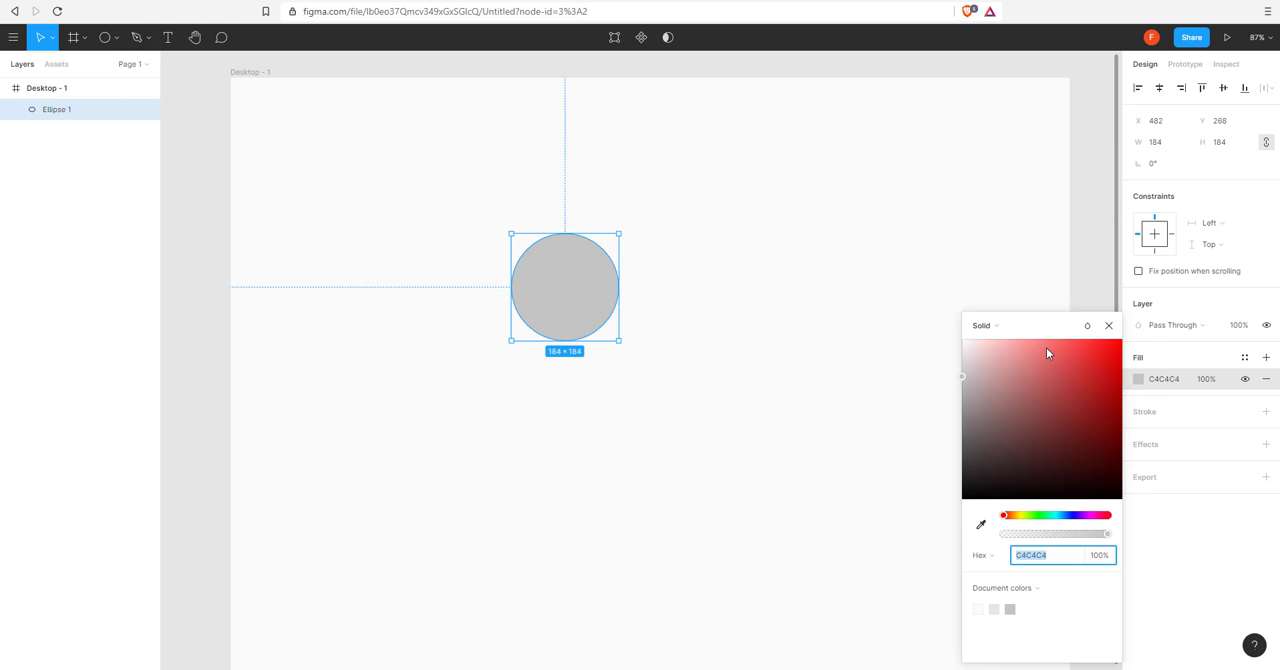
left_click(983, 325)
left_click(1002, 341)
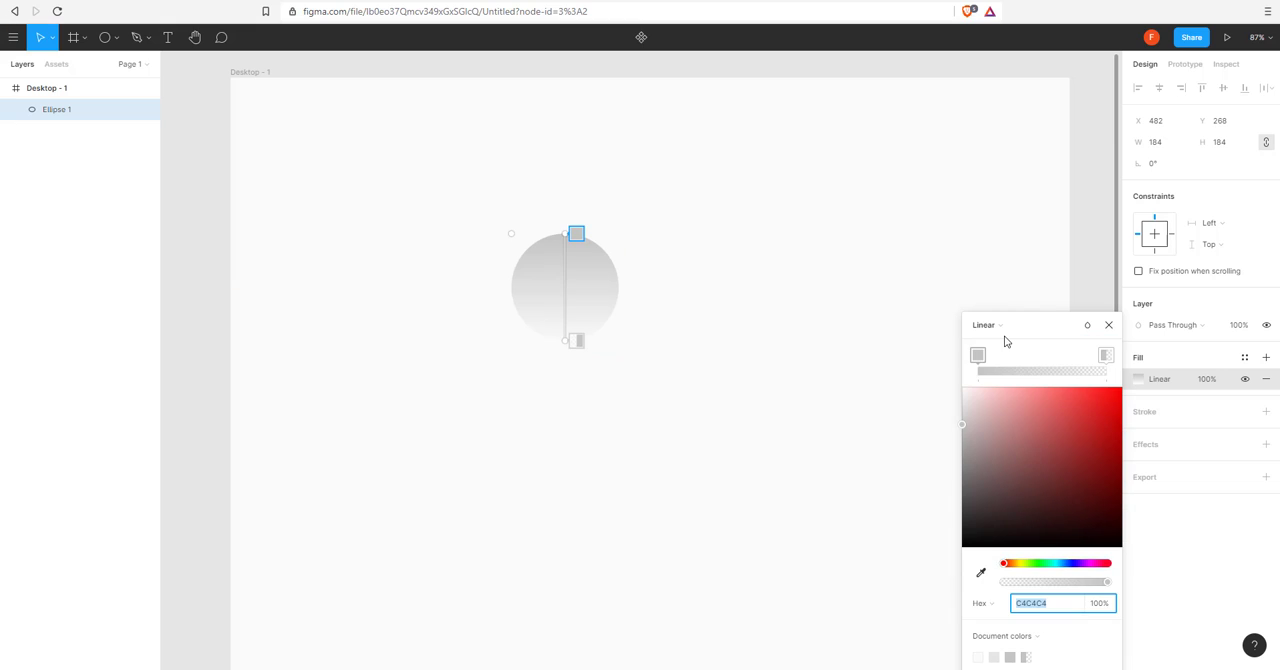
left_click(985, 325)
left_click(993, 341)
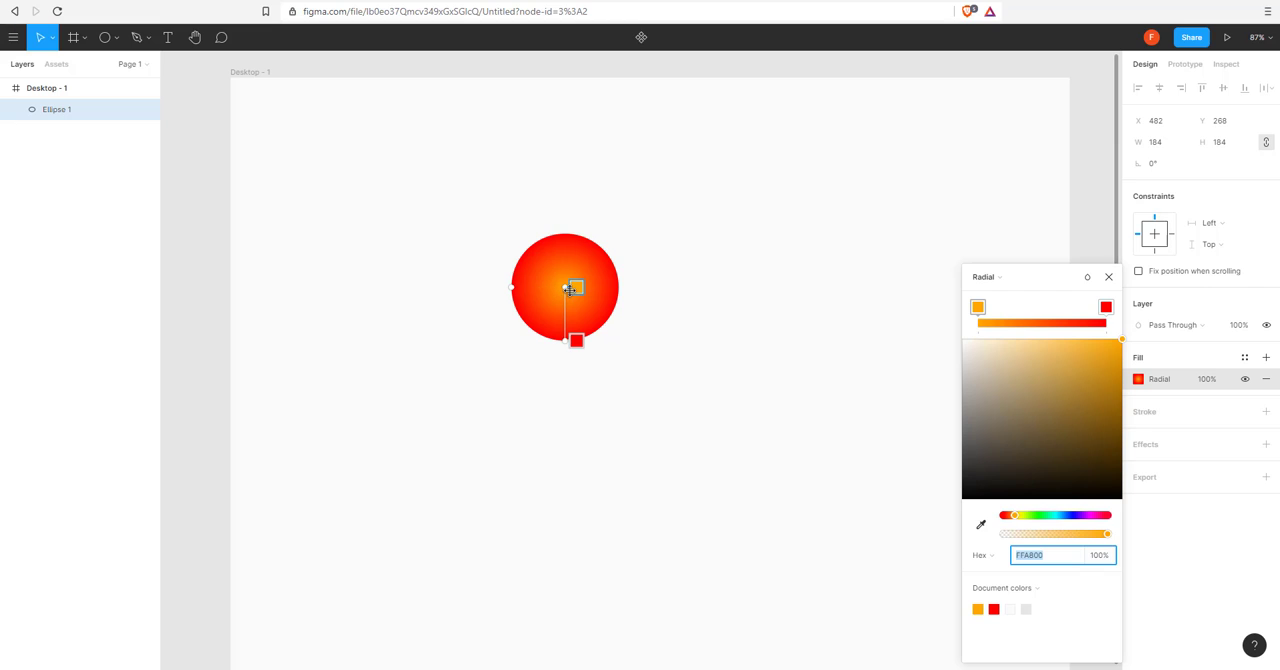
left_click_drag(568, 289, 573, 262)
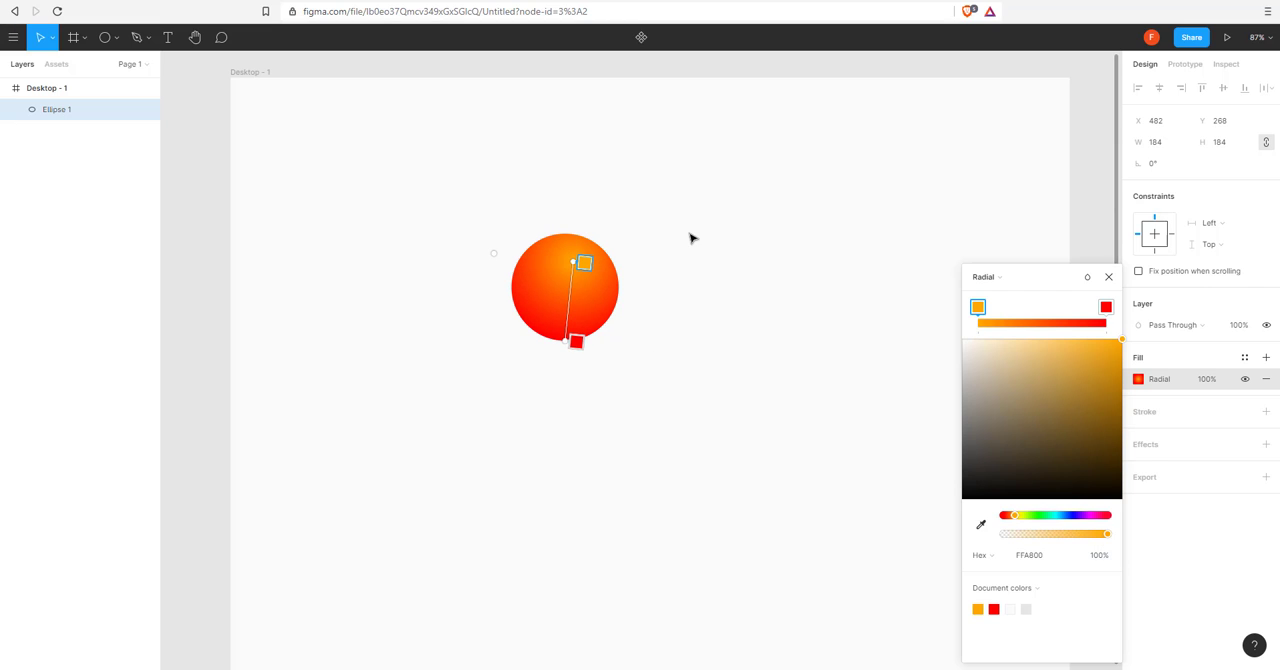
Draw a rectangle about 495 × 188 below the sun circle, fully round its corners and place it just beneath the circle.
left_click(109, 40)
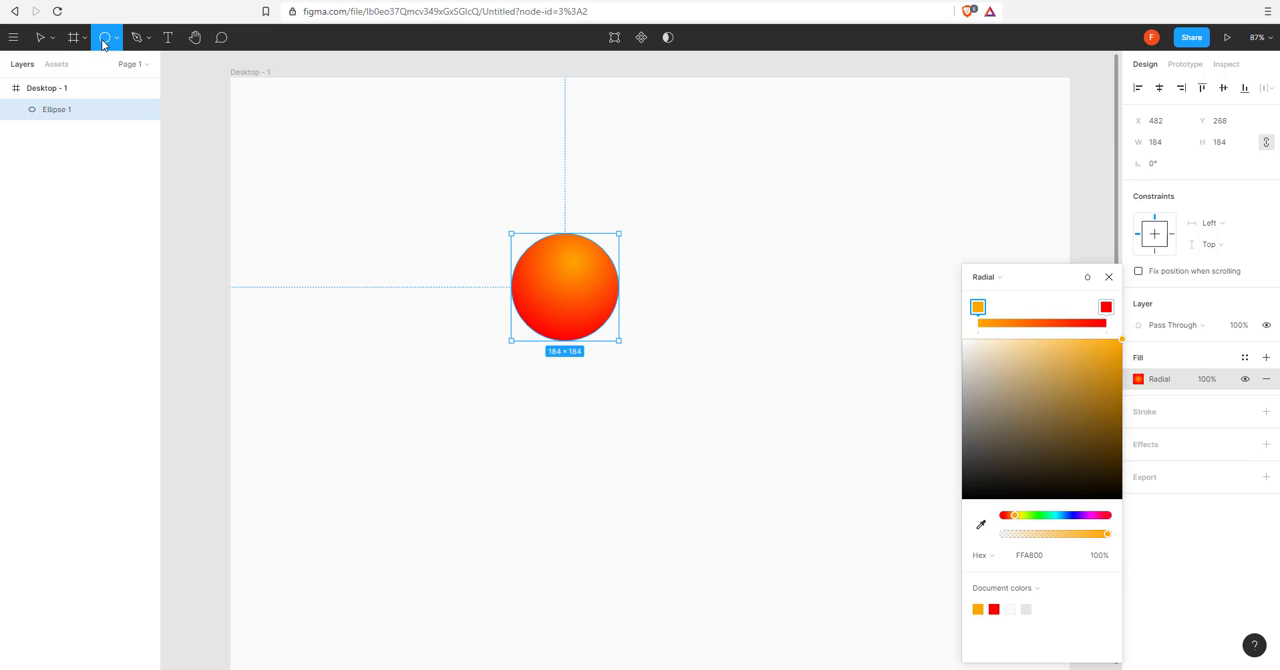
left_click(118, 40)
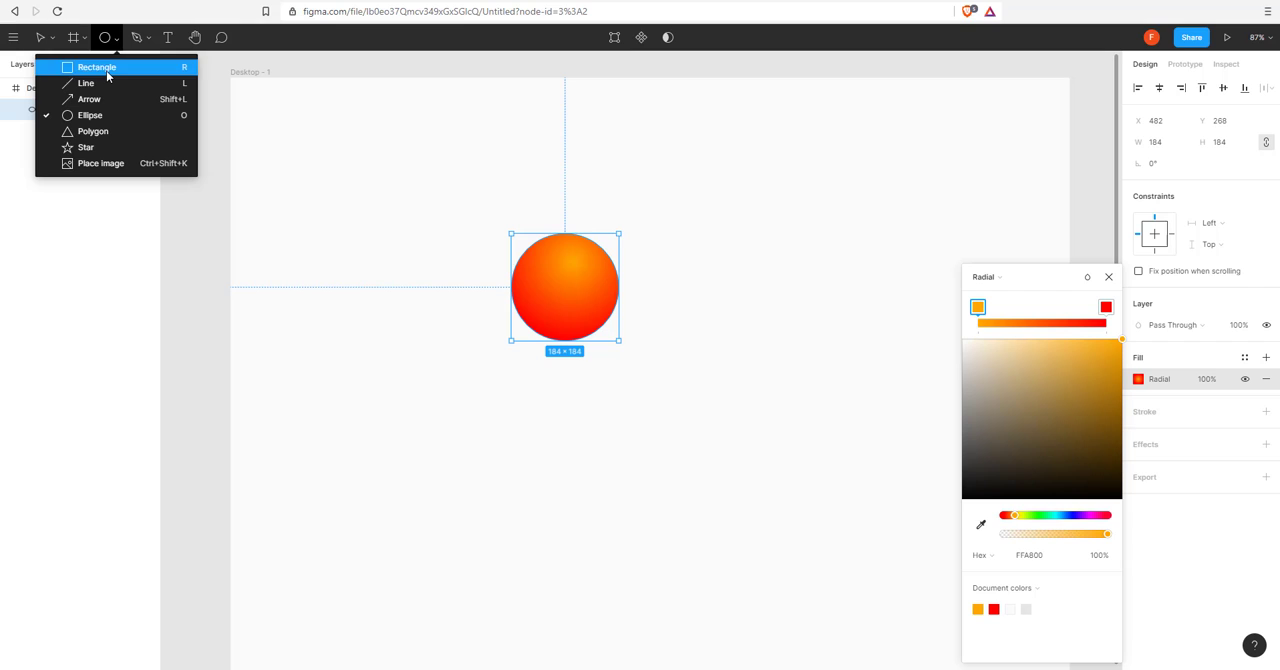
left_click(120, 65)
mouse_move(394, 410)
left_mouse_down()
mouse_move(565, 477)
mouse_move(631, 483)
mouse_move(680, 516)
left_mouse_up()
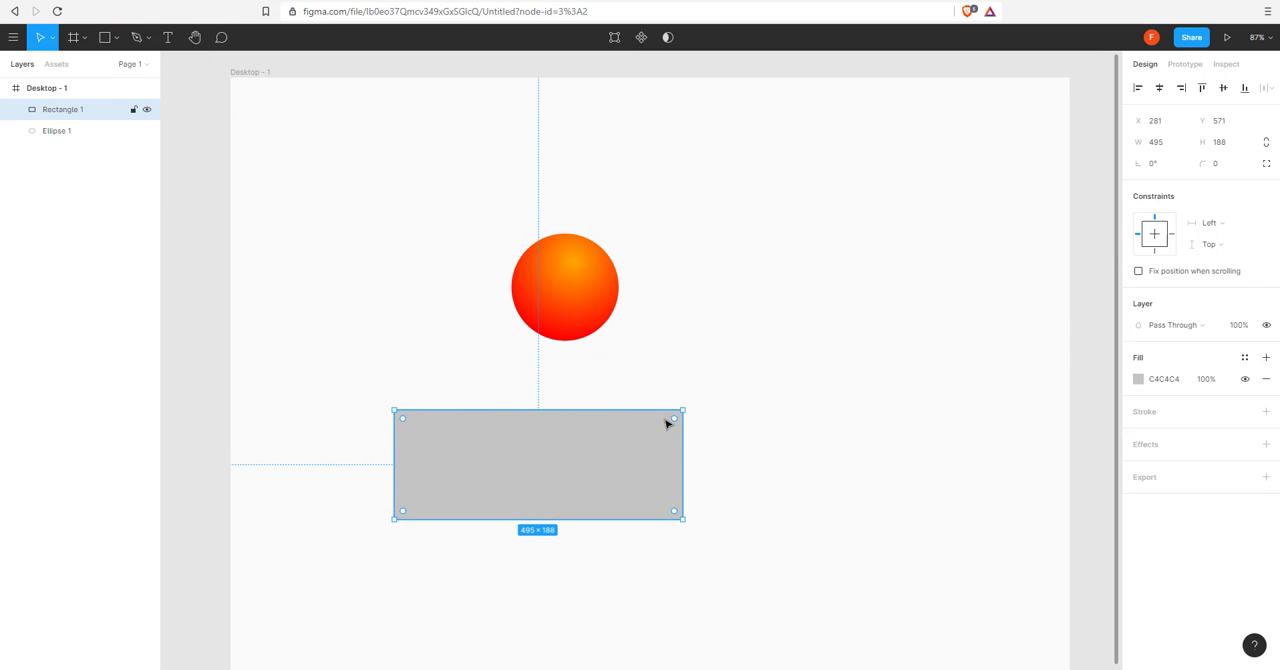
left_click_drag(674, 420, 560, 429)
left_click(567, 524)
Draw a circle about 229 × 229 overlapping the upper left part of the rounded rectangle.
left_click(108, 46)
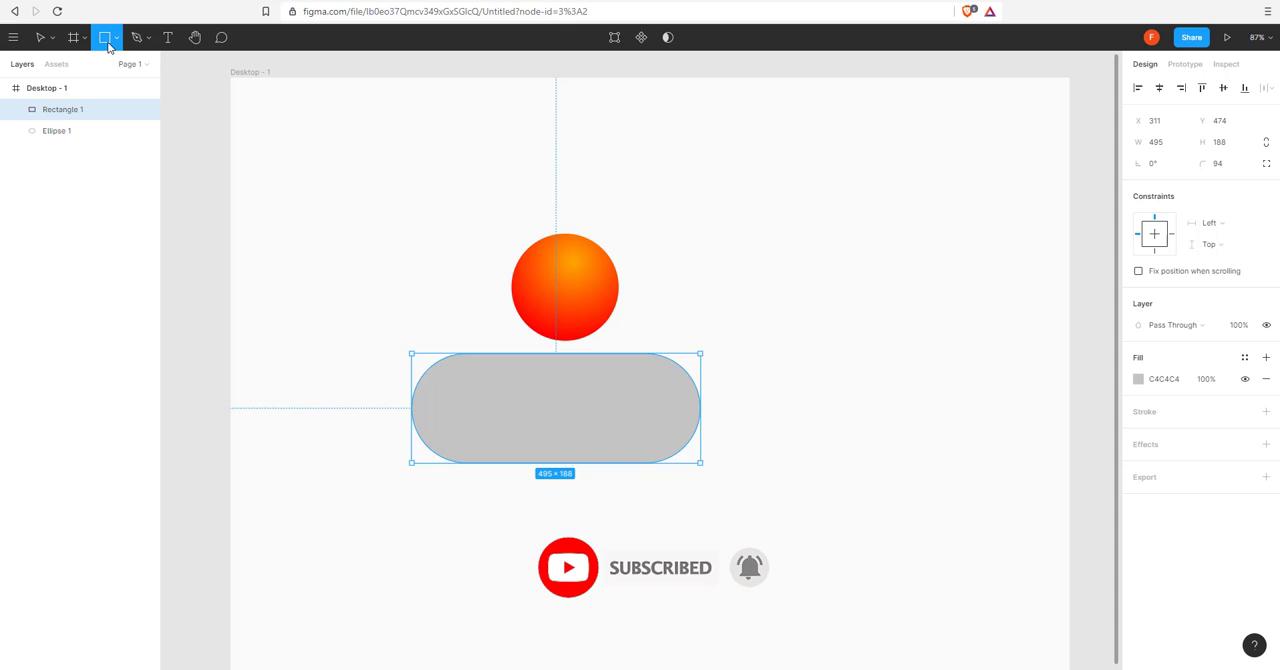
left_click(116, 38)
left_click(90, 114)
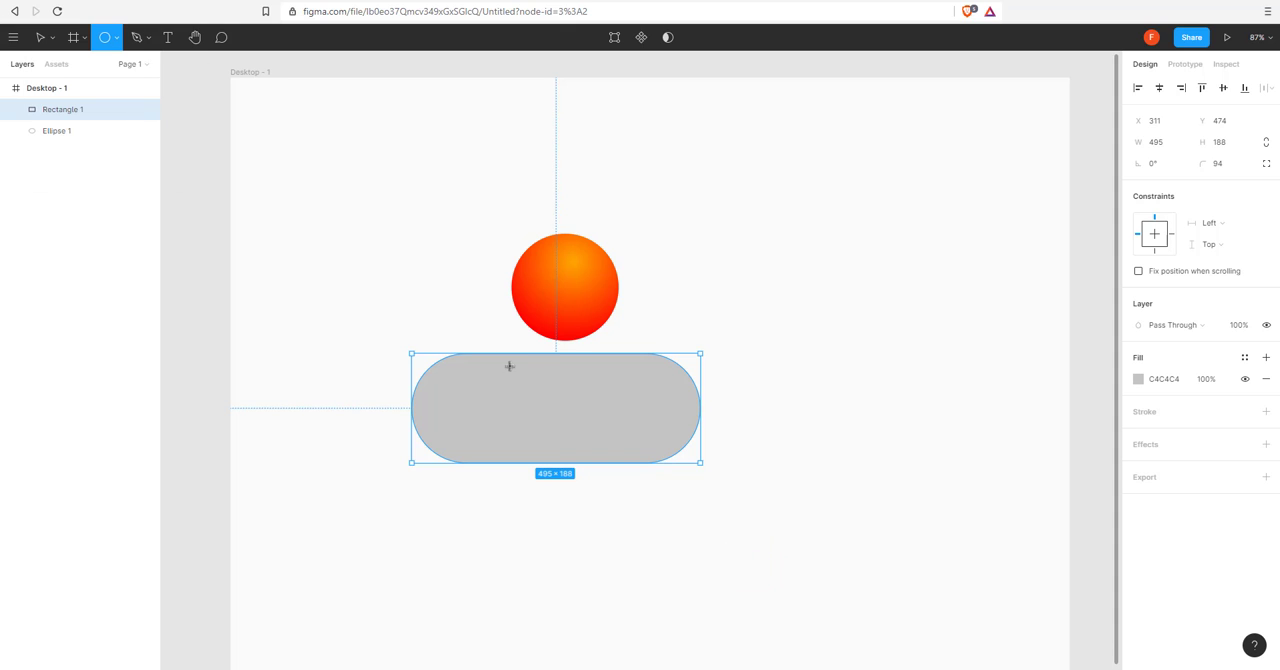
left_click_drag(449, 316, 551, 452)
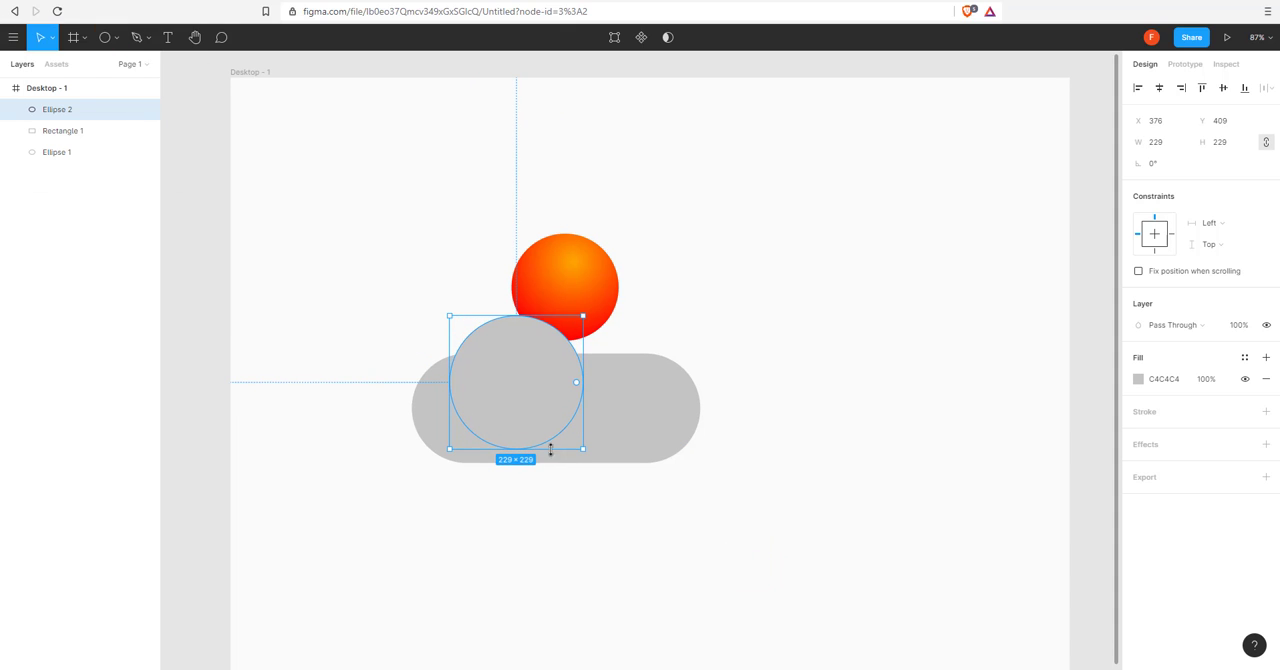
Add two copies of the grey circle along the rounded rectangle's top, scaled to about 201 and 163 in diameter.
left_click_drag(517, 413, 583, 393)
left_click_drag(632, 309, 624, 318)
left_click_drag(590, 383, 638, 397)
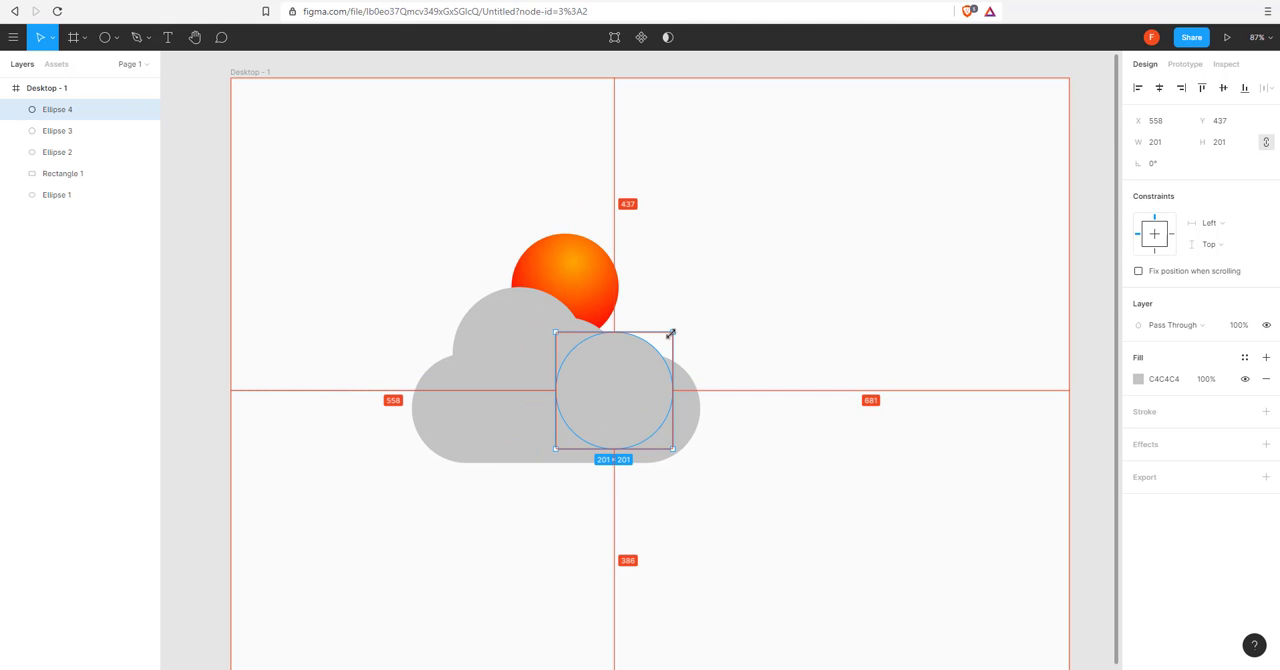
left_click_drag(671, 334, 661, 347)
left_click_drag(626, 393, 626, 378)
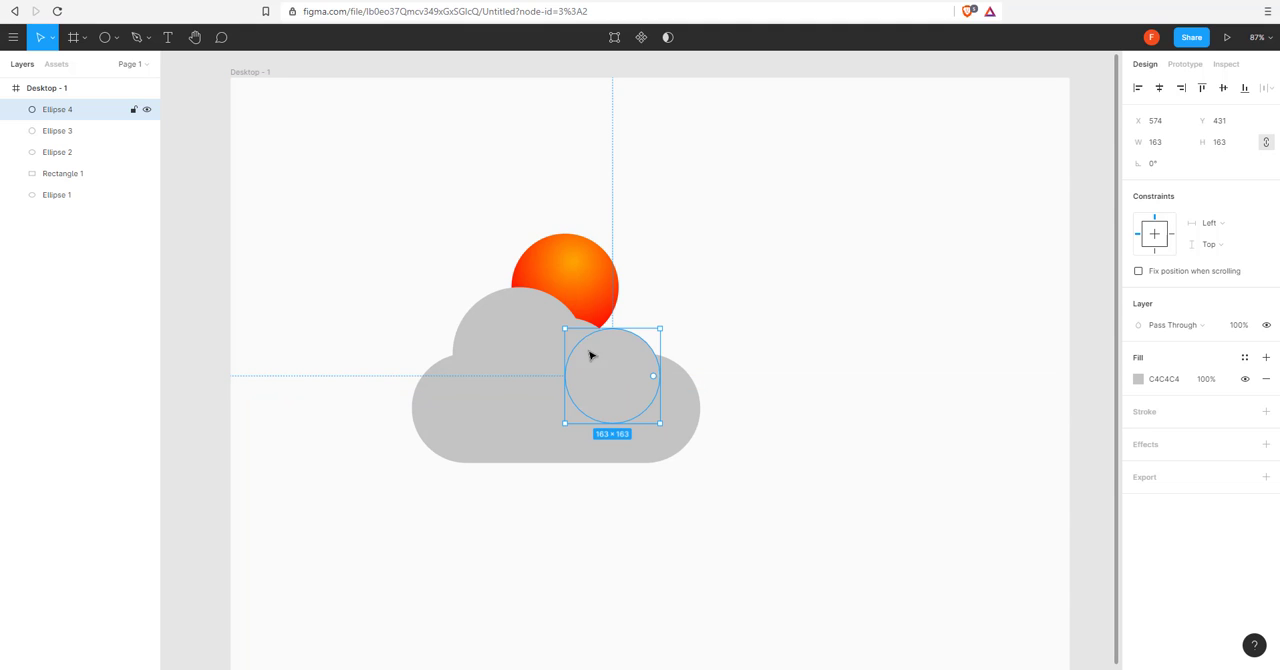
Rearrange the three grey circles into a cloud outline descending to the right, stretching the middle one to about 201 × 209.
left_click(554, 349)
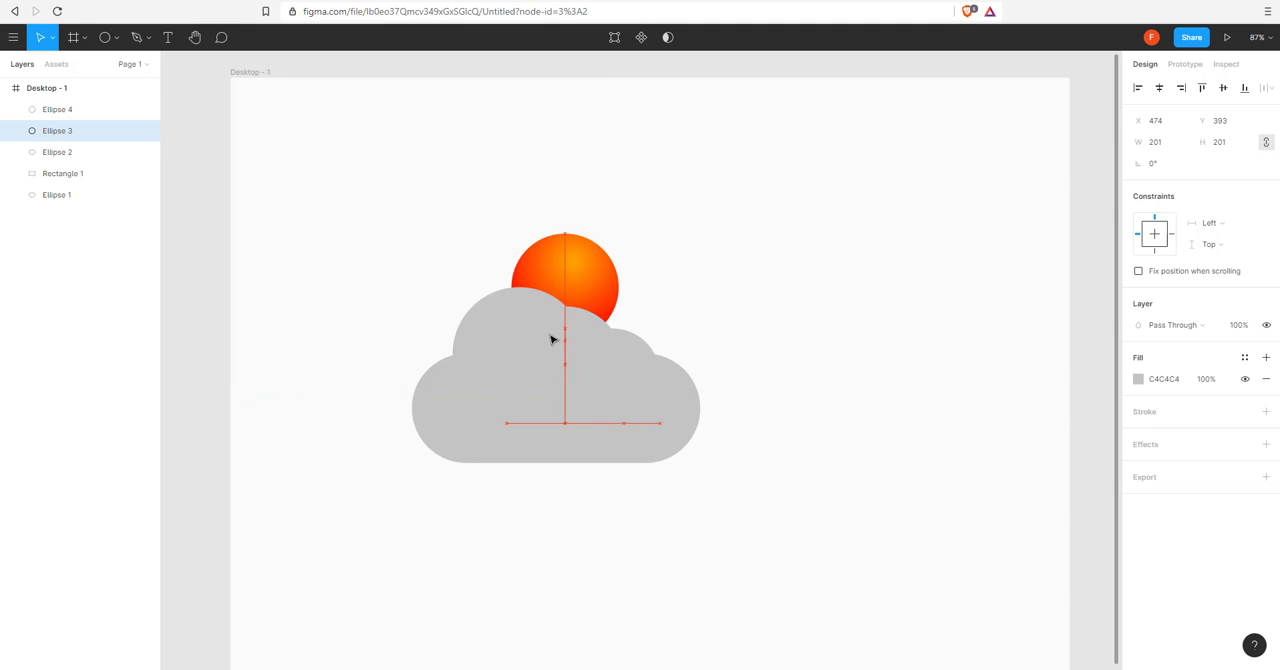
left_click_drag(552, 340, 513, 302)
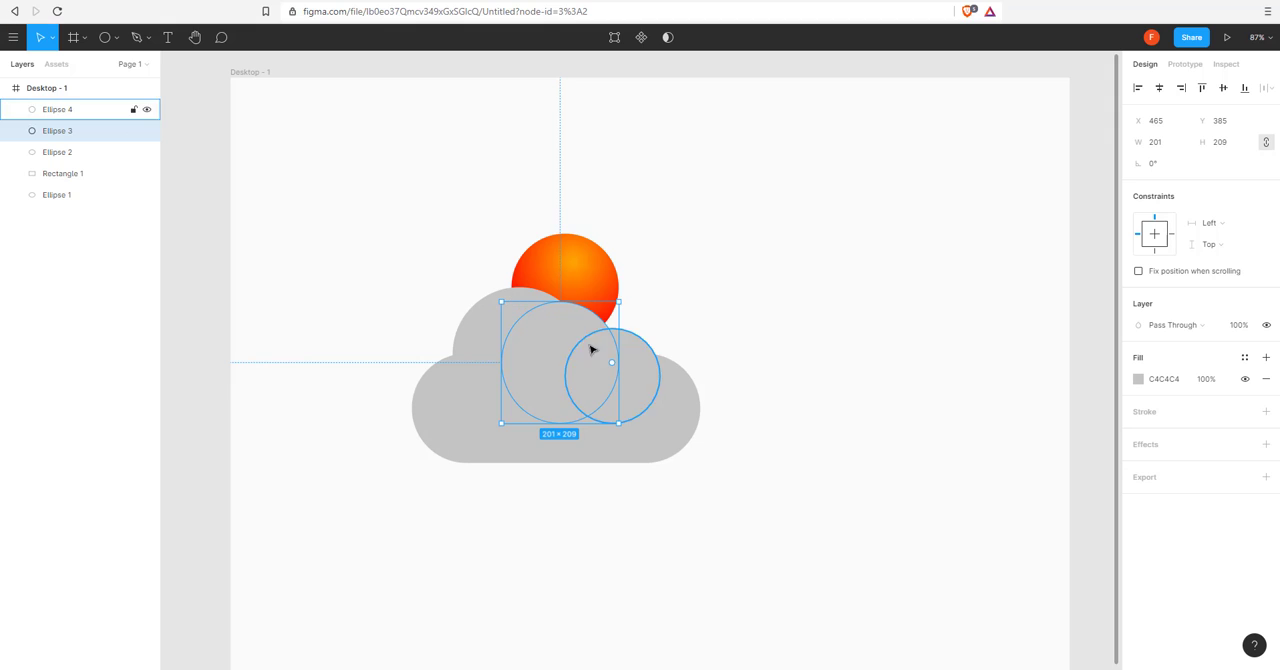
left_click_drag(633, 364, 648, 369)
left_click(571, 320)
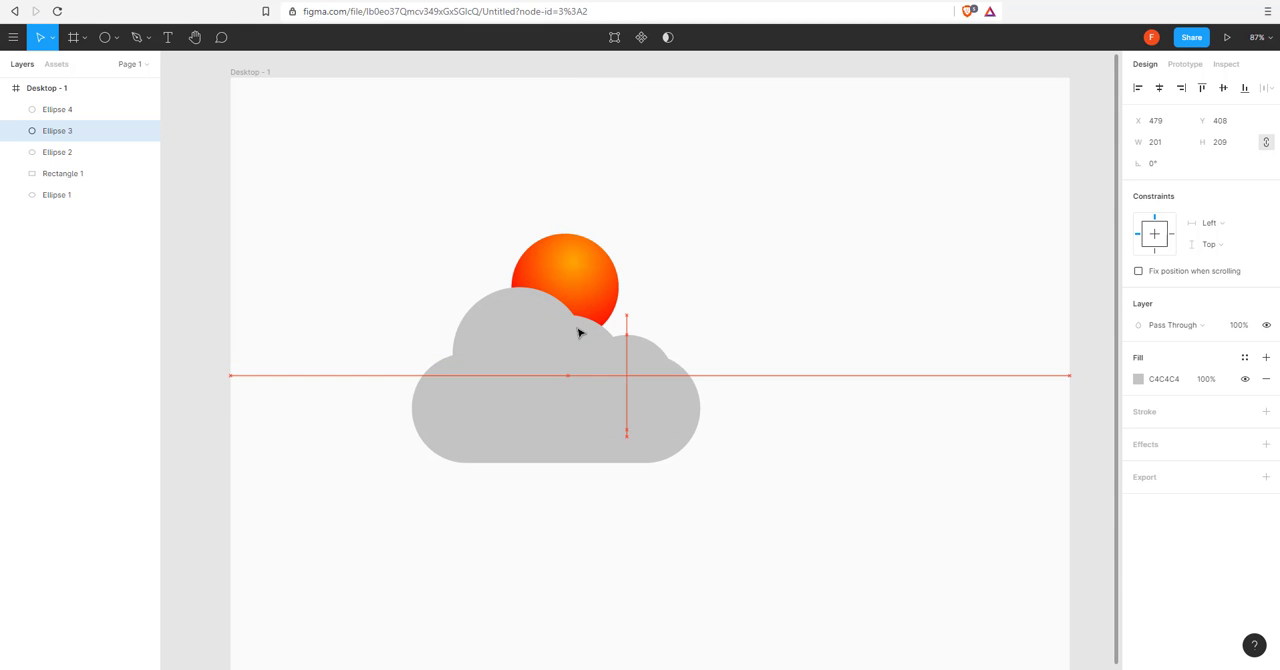
left_click(526, 306)
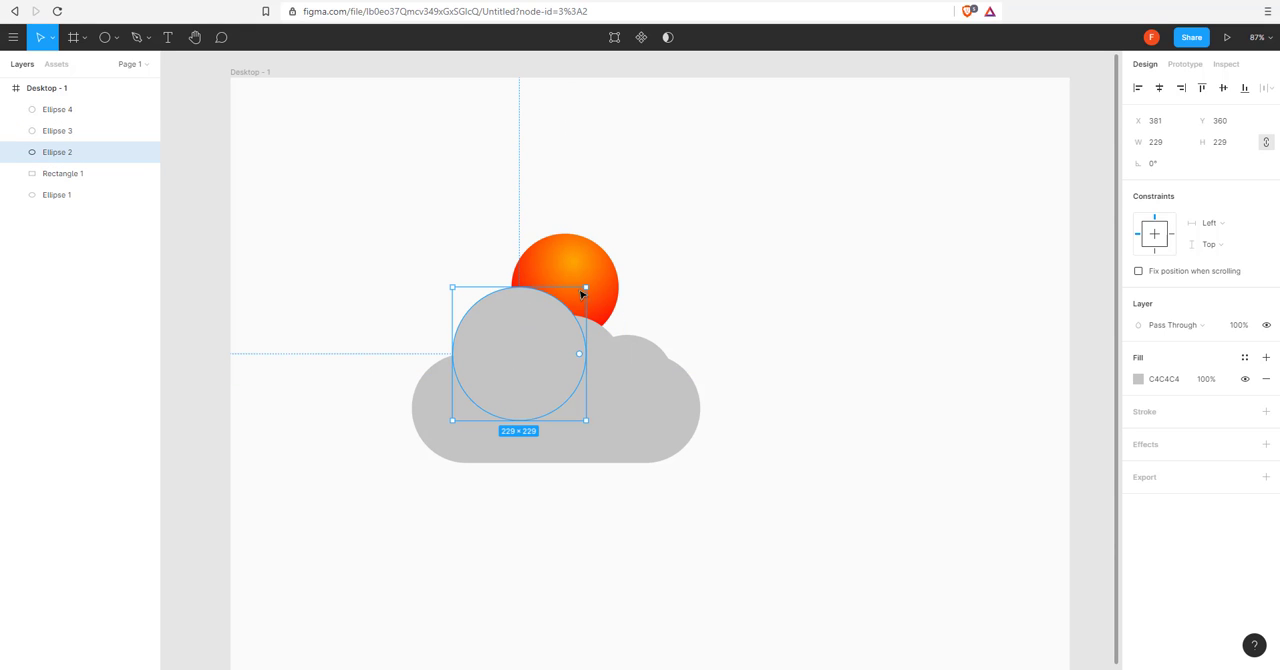
mouse_move(594, 338)
left_mouse_down()
mouse_move(580, 343)
mouse_move(601, 352)
left_mouse_up()
Merge the three grey circles and the rounded rectangle into one cloud shape with a Union.
left_click(657, 503)
left_click_drag(722, 499, 346, 392)
left_click(669, 38)
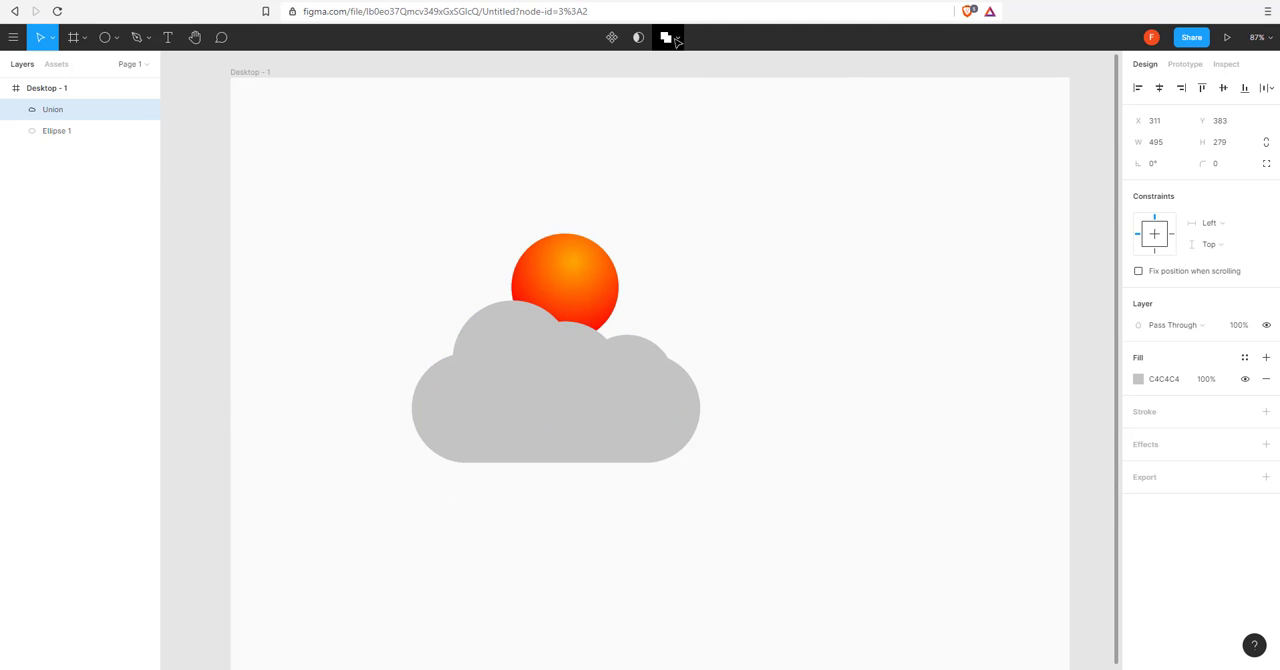
Move the cloud up over the lower part of the sun and scale it down to about 385 × 217.
left_click_drag(638, 395, 645, 355)
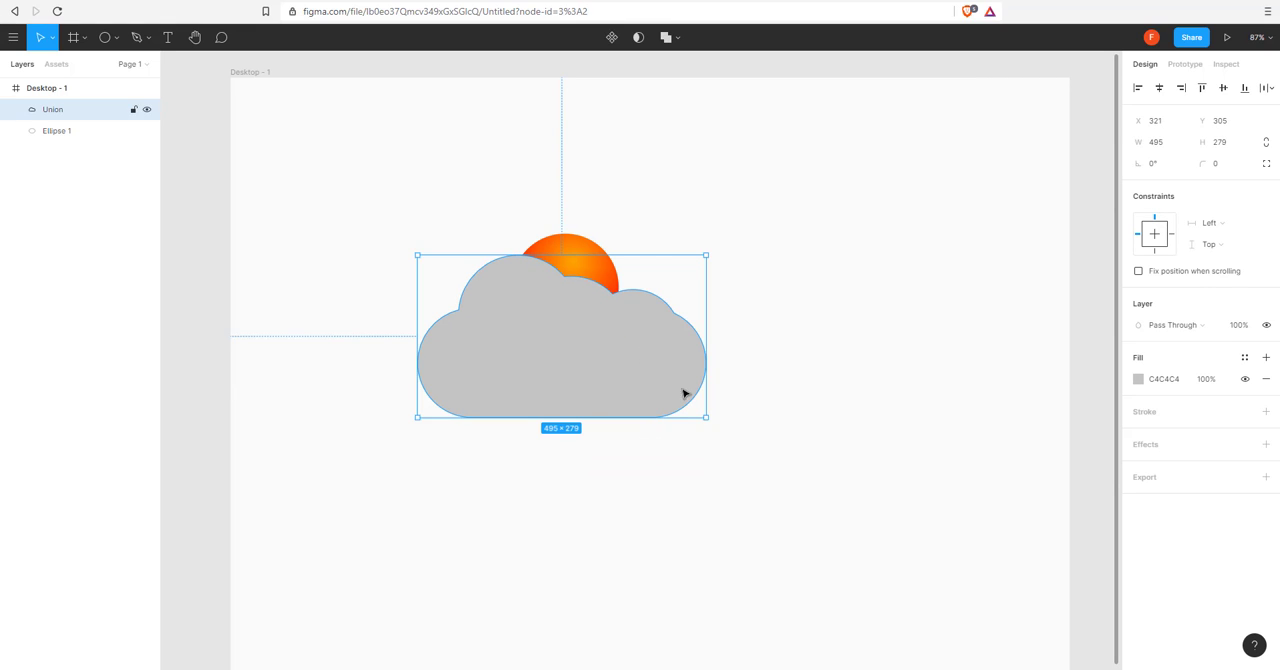
key("alt")
left_click_drag(710, 425, 638, 370)
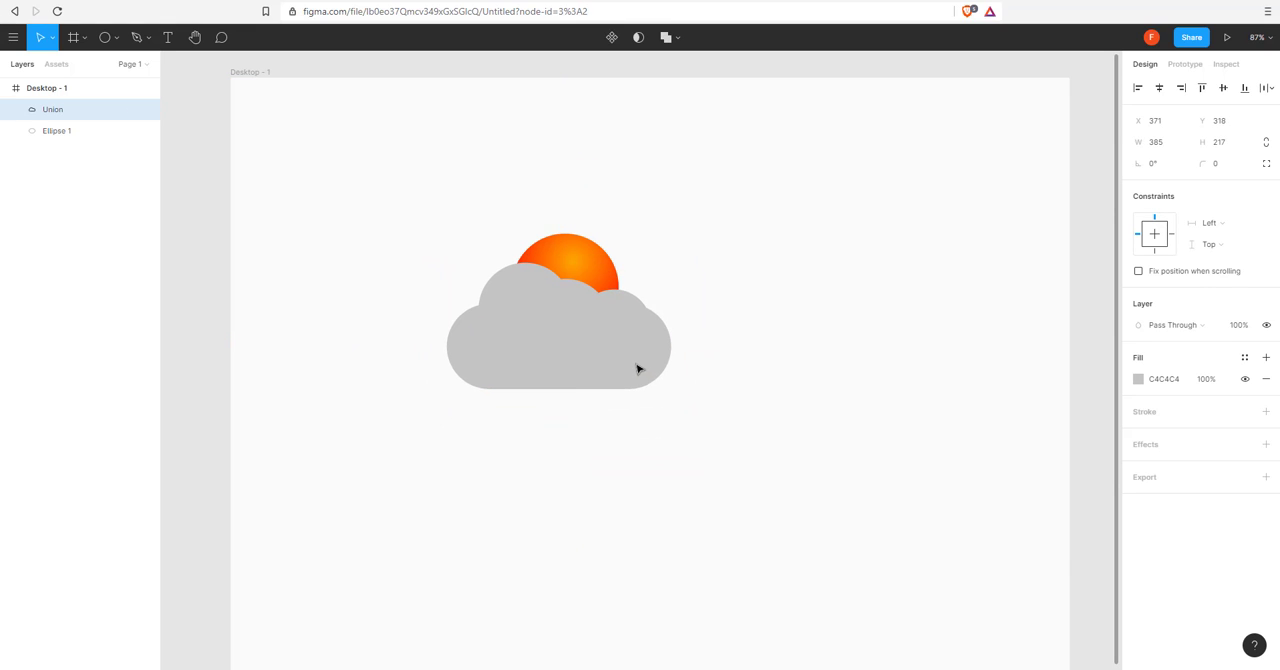
Set the cloud's fill to solid white FFFFFF.
left_click(1140, 380)
left_click(997, 325)
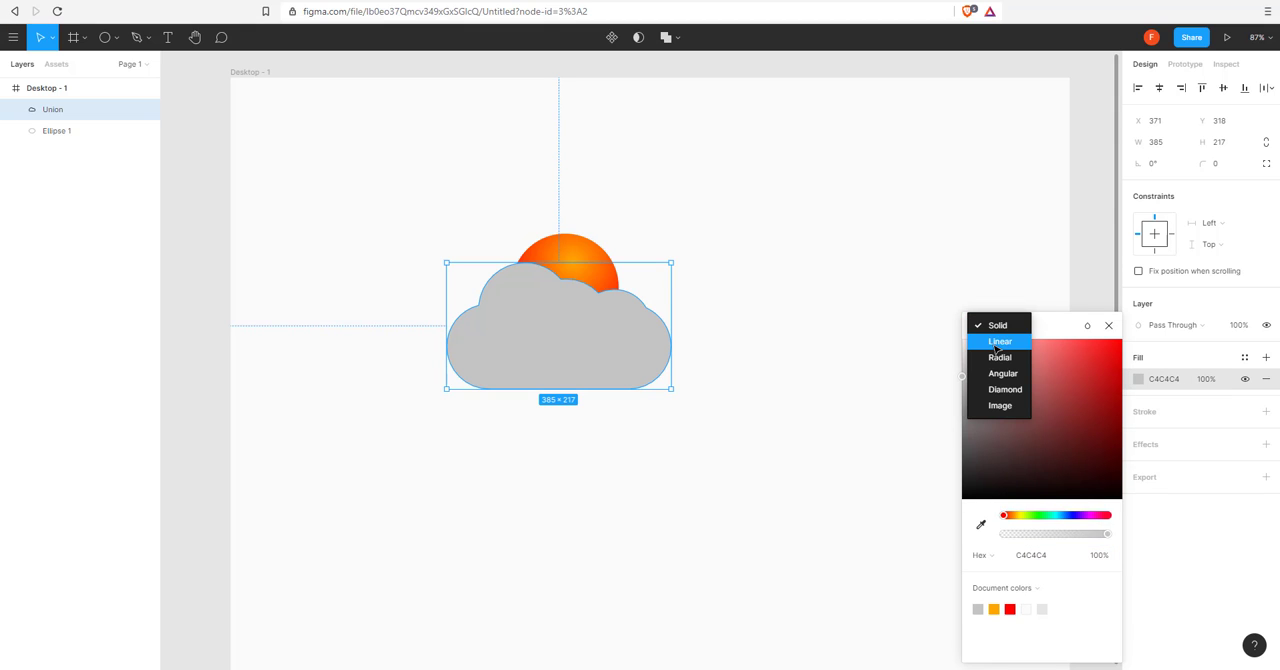
left_click(1060, 324)
left_click_drag(1004, 355, 917, 326)
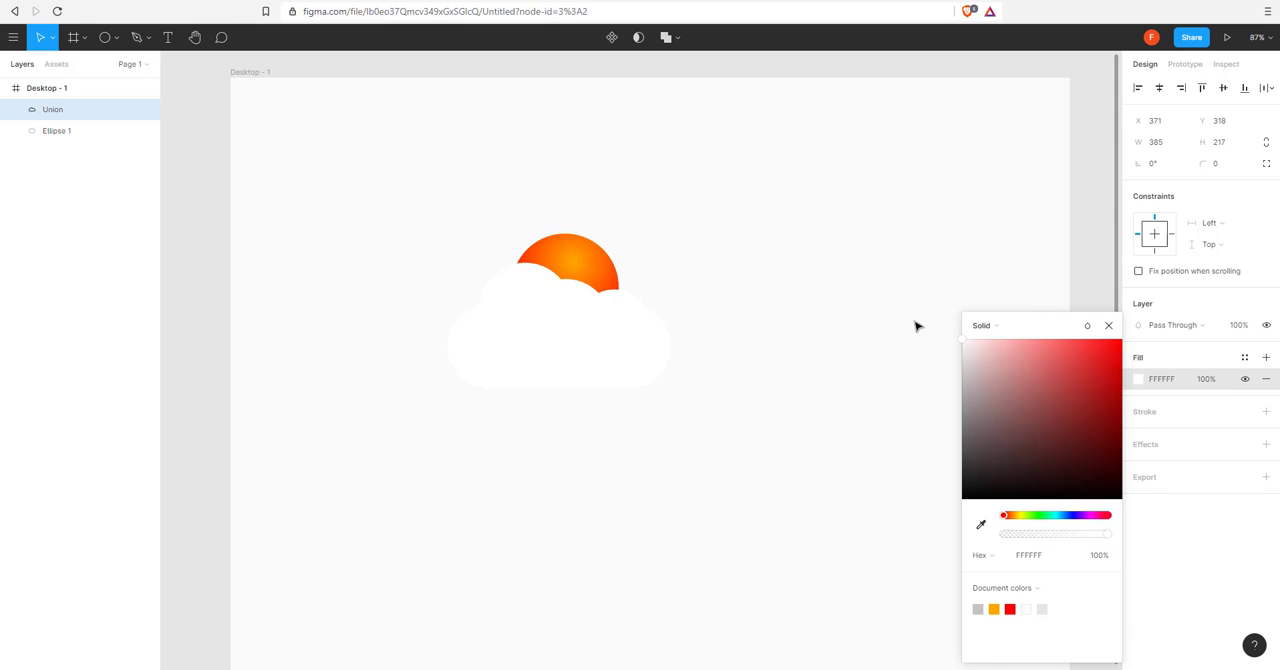
left_click(785, 348)
Change the cloud's solid fill to light cyan C3F8FF.
left_click(551, 347)
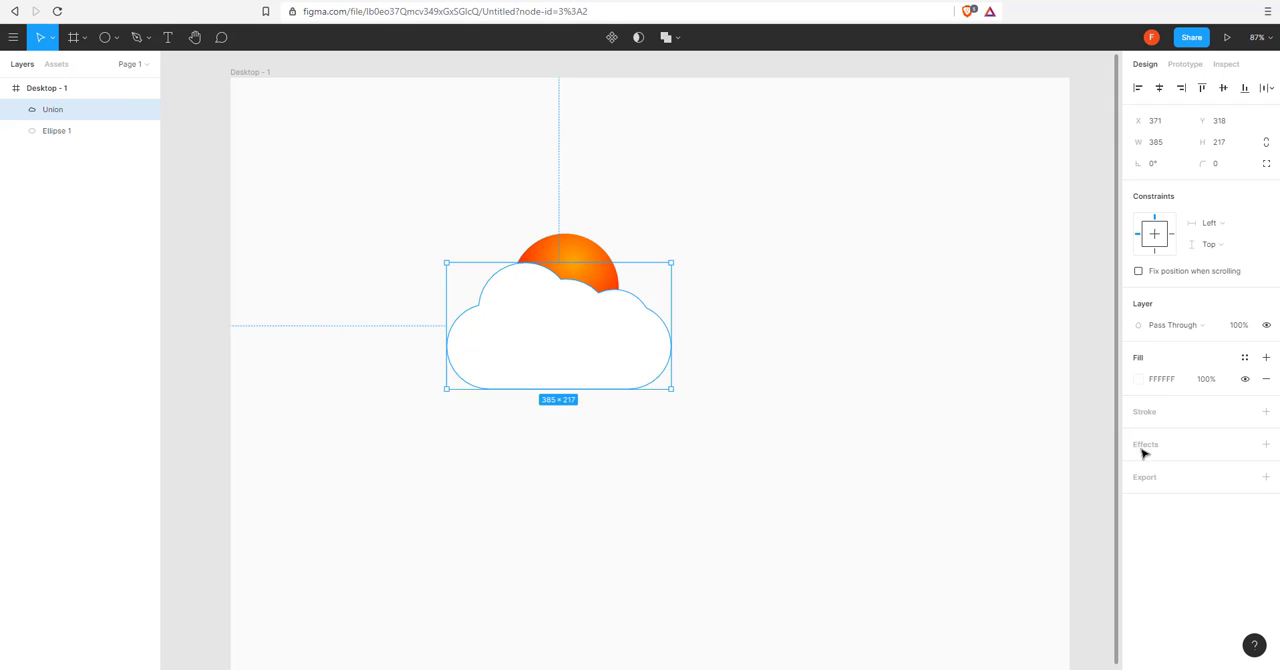
left_click(1142, 380)
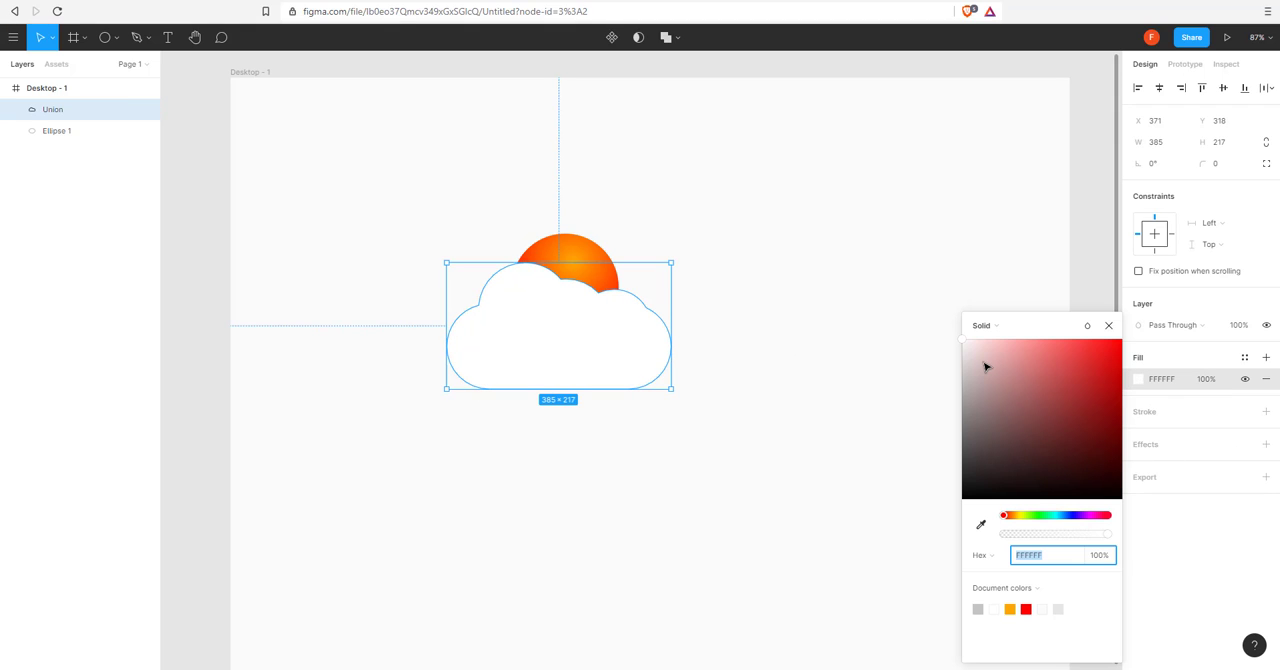
left_click(1058, 517)
left_click_drag(1031, 357, 999, 338)
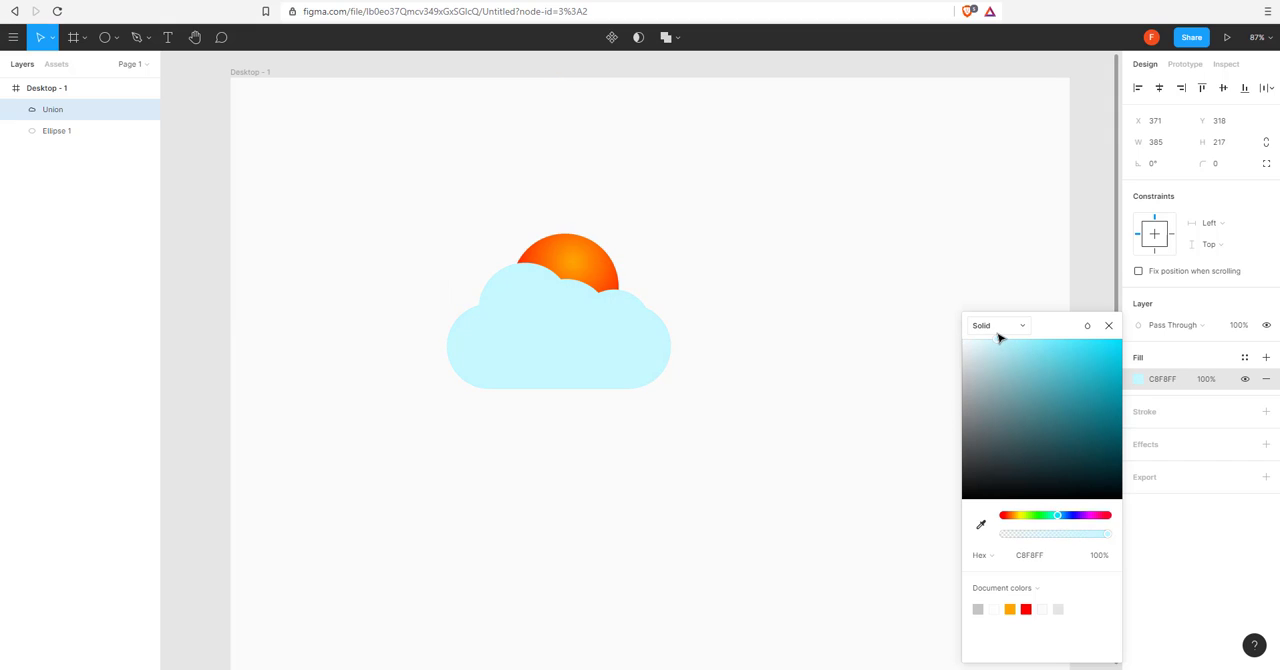
Set the cloud's light cyan fill opacity to 40%.
left_click(1177, 393)
left_click(761, 319)
left_click(652, 334)
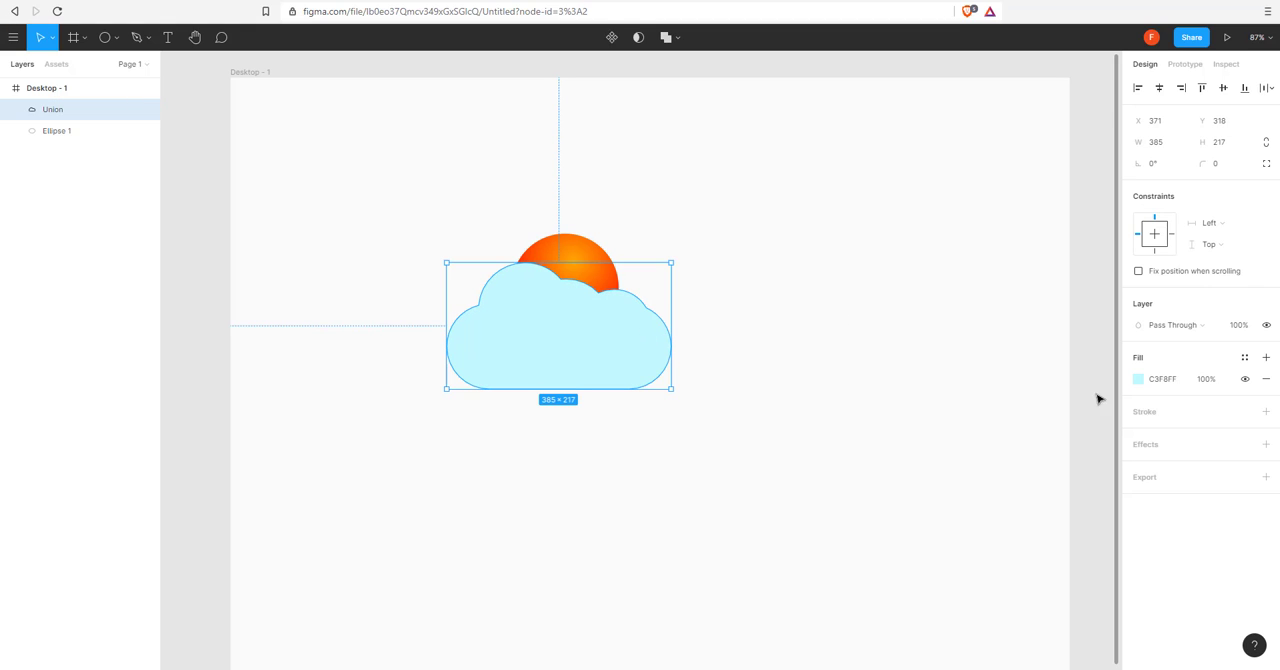
left_click(1214, 381)
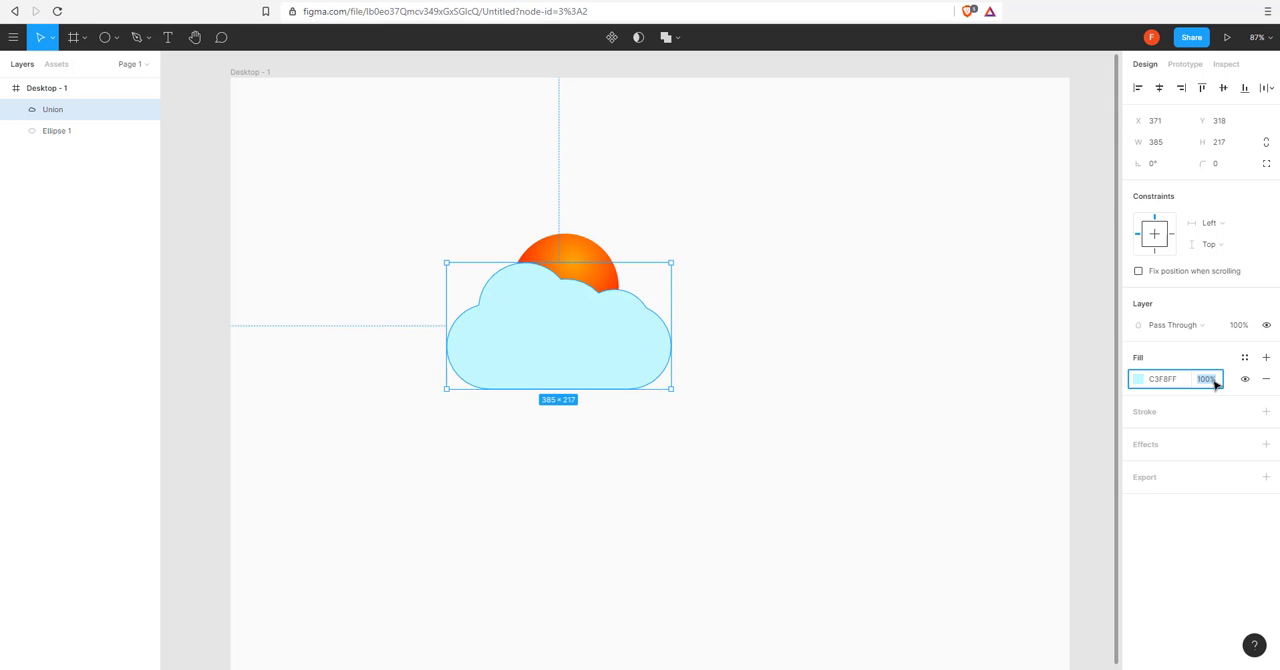
key("Return")
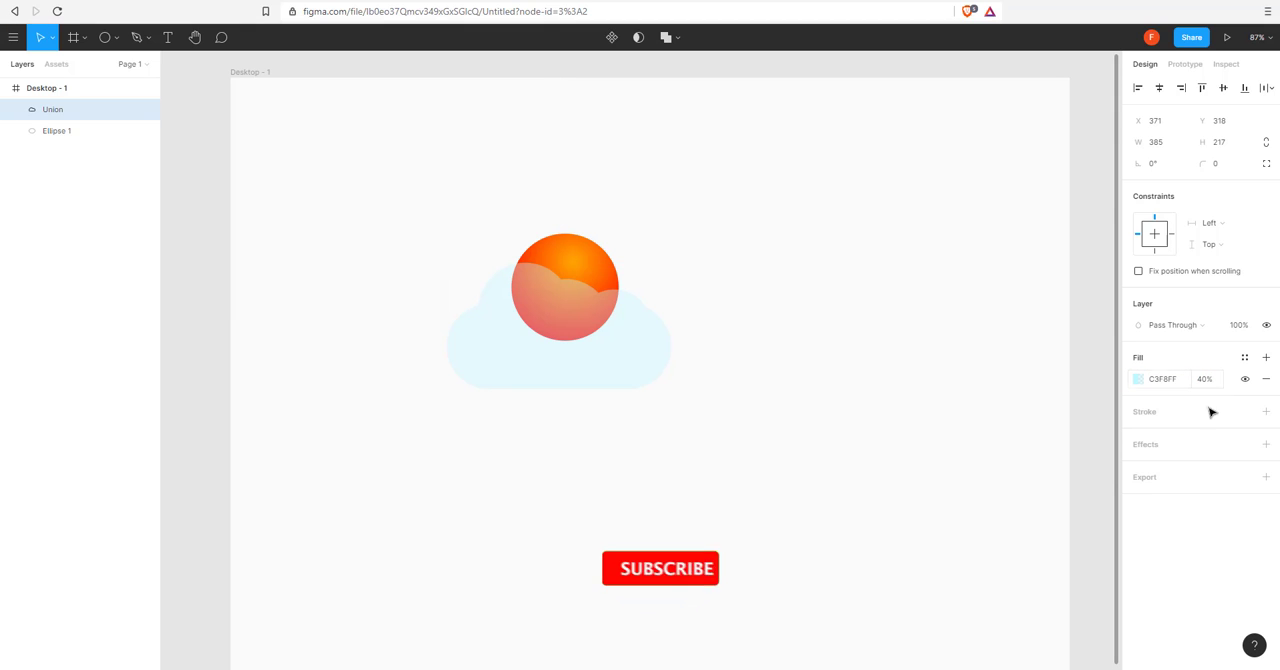
Add a Background blur effect to the cloud and increase its blur amount so the sun behind it looks strongly diffused.
left_click(1265, 444)
left_click(1198, 469)
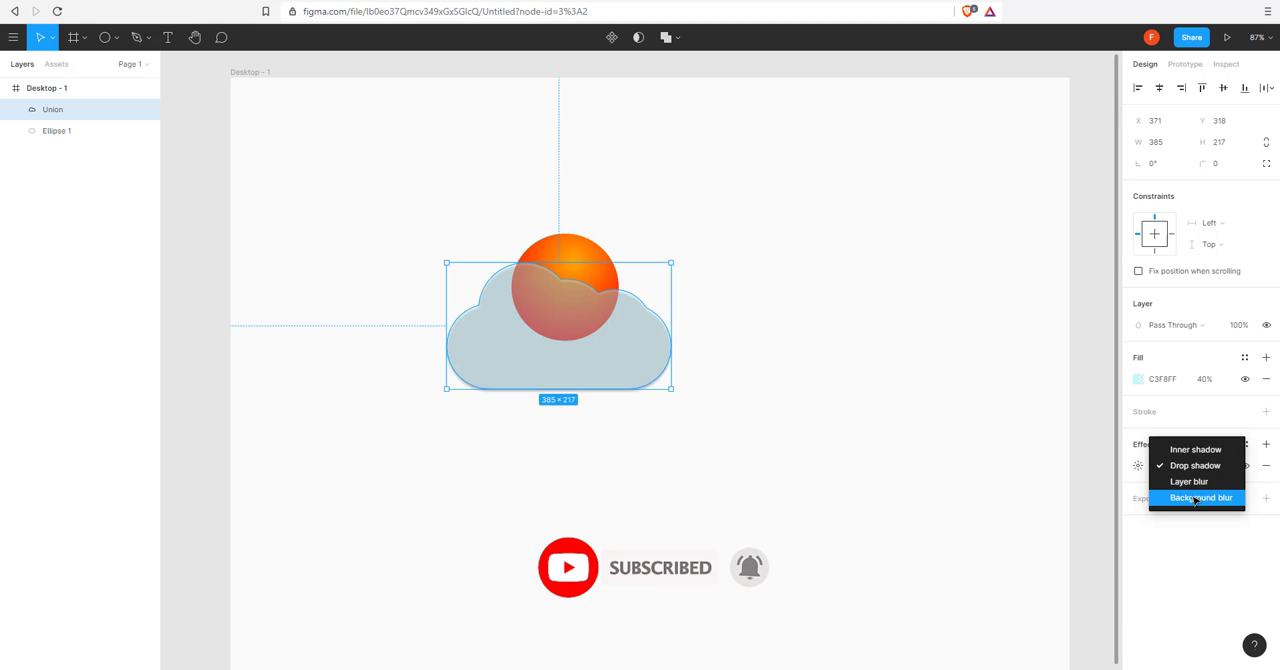
left_click(1195, 498)
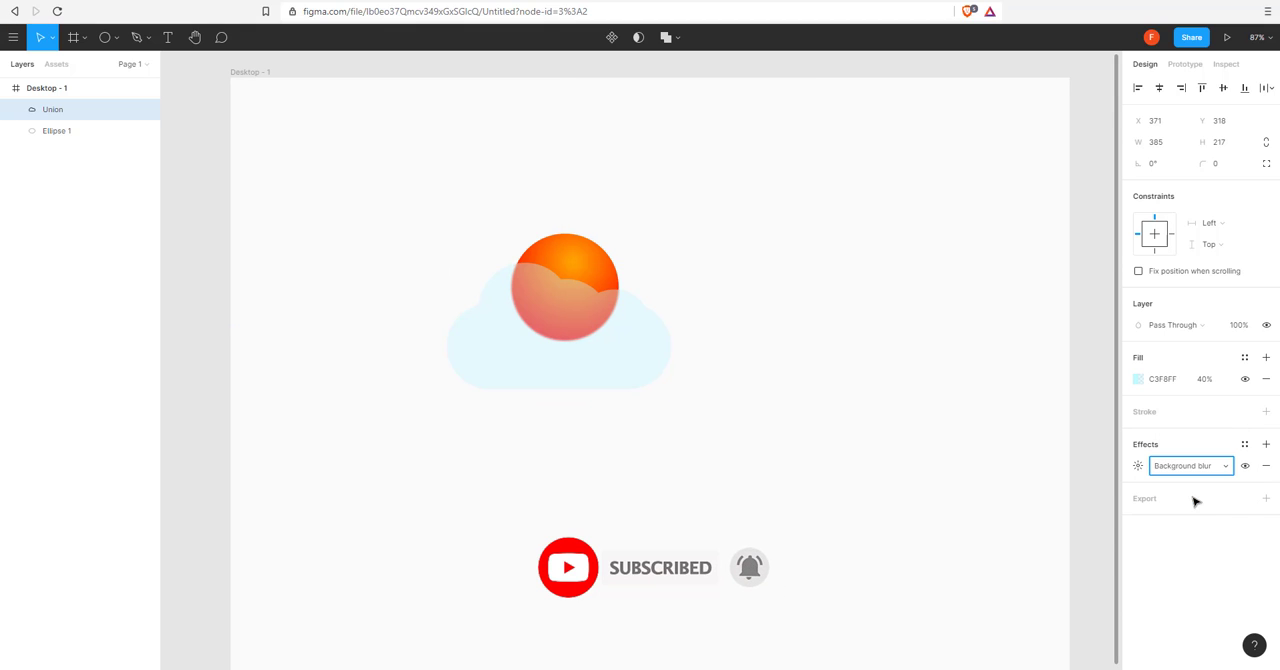
left_click(1138, 467)
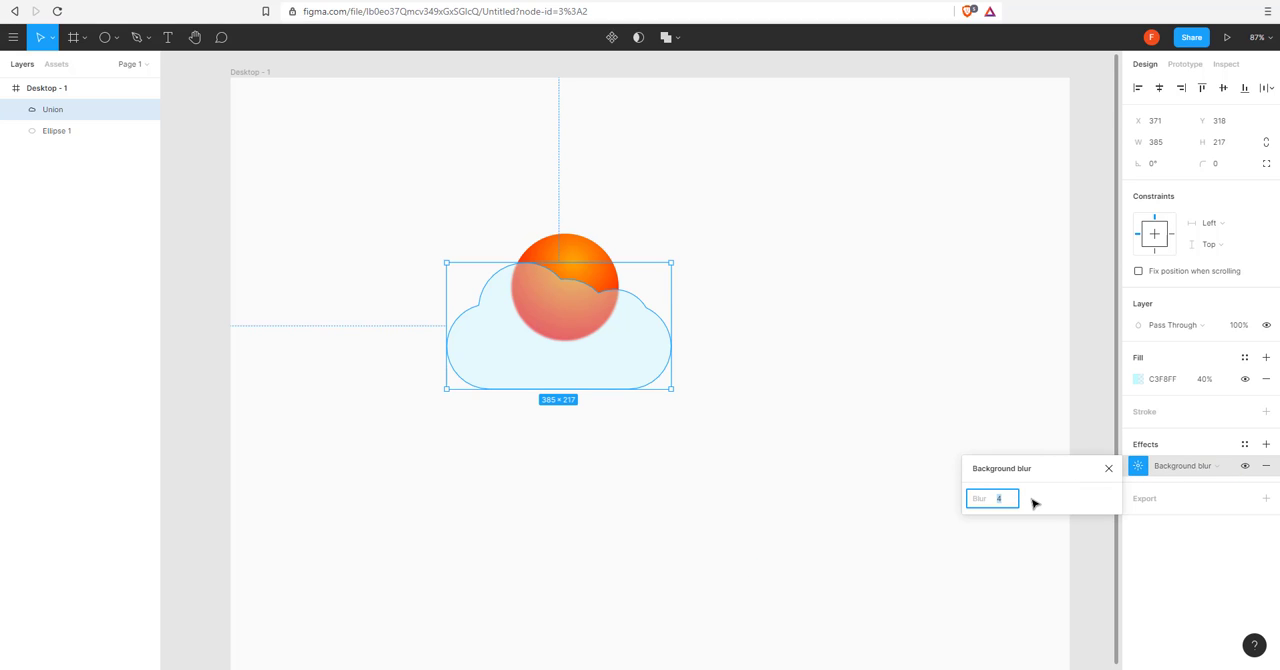
key("Return")
left_click(480, 467)
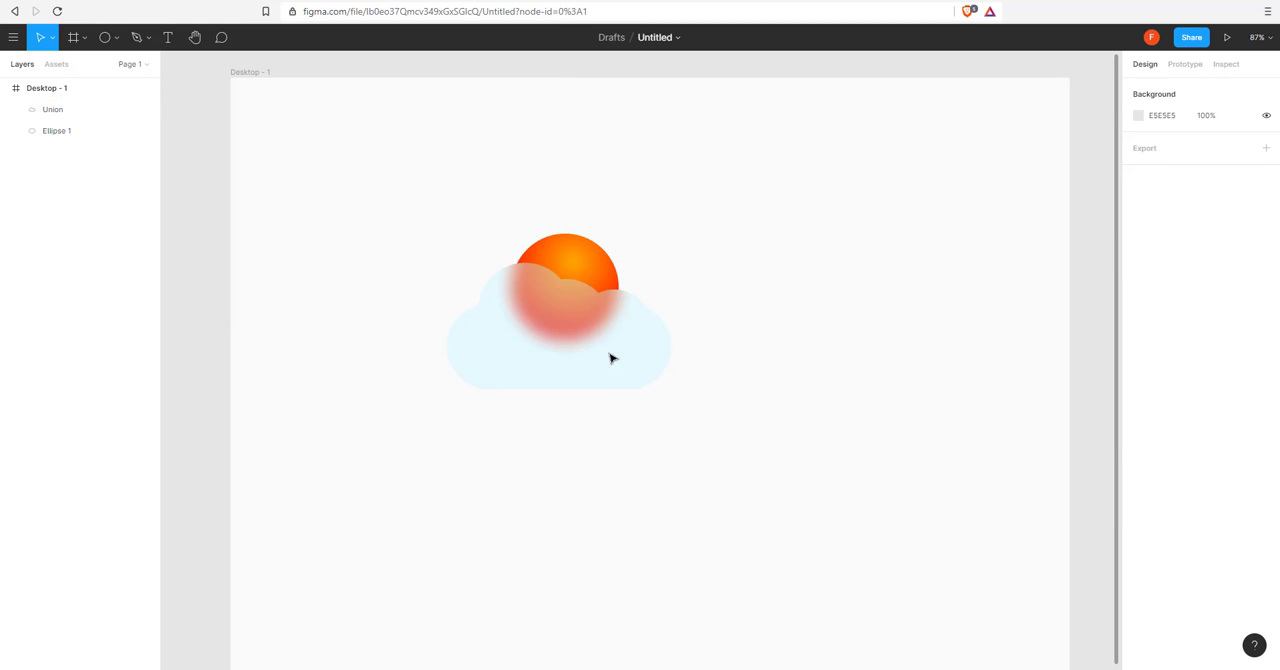
left_click(609, 358)
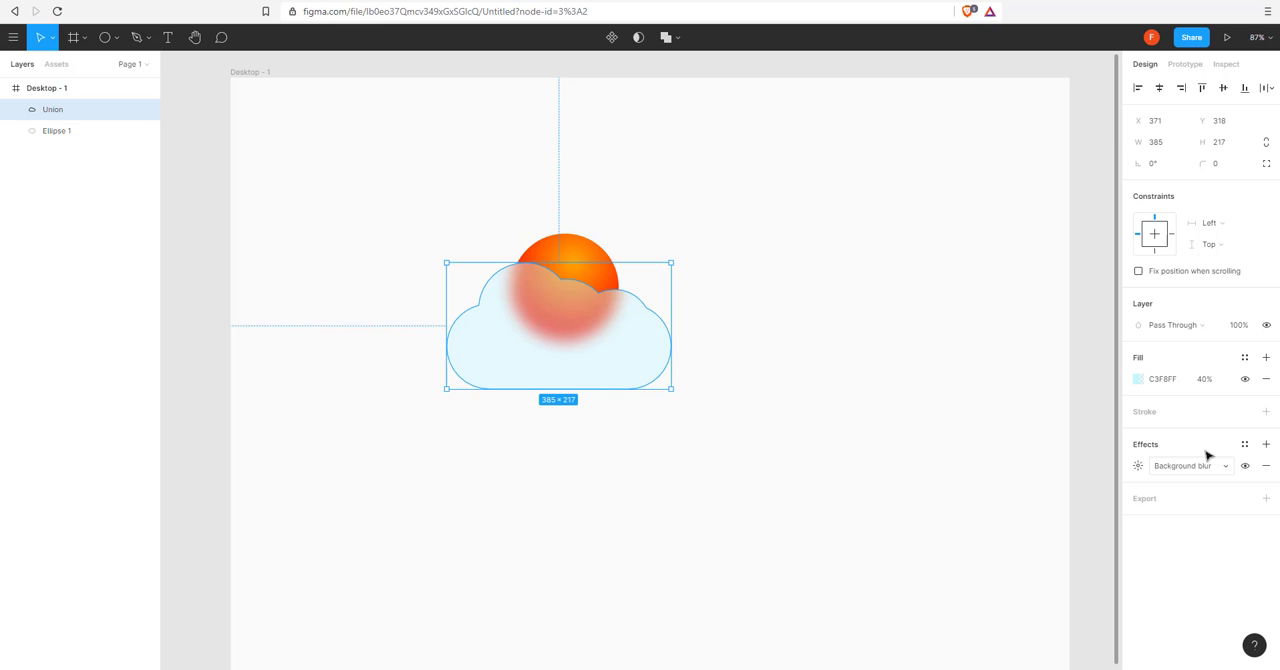
left_click(743, 412)
Add an inside stroke to the cloud in white FFFFFF with a weight of 2.
left_click(655, 368)
left_click(1264, 413)
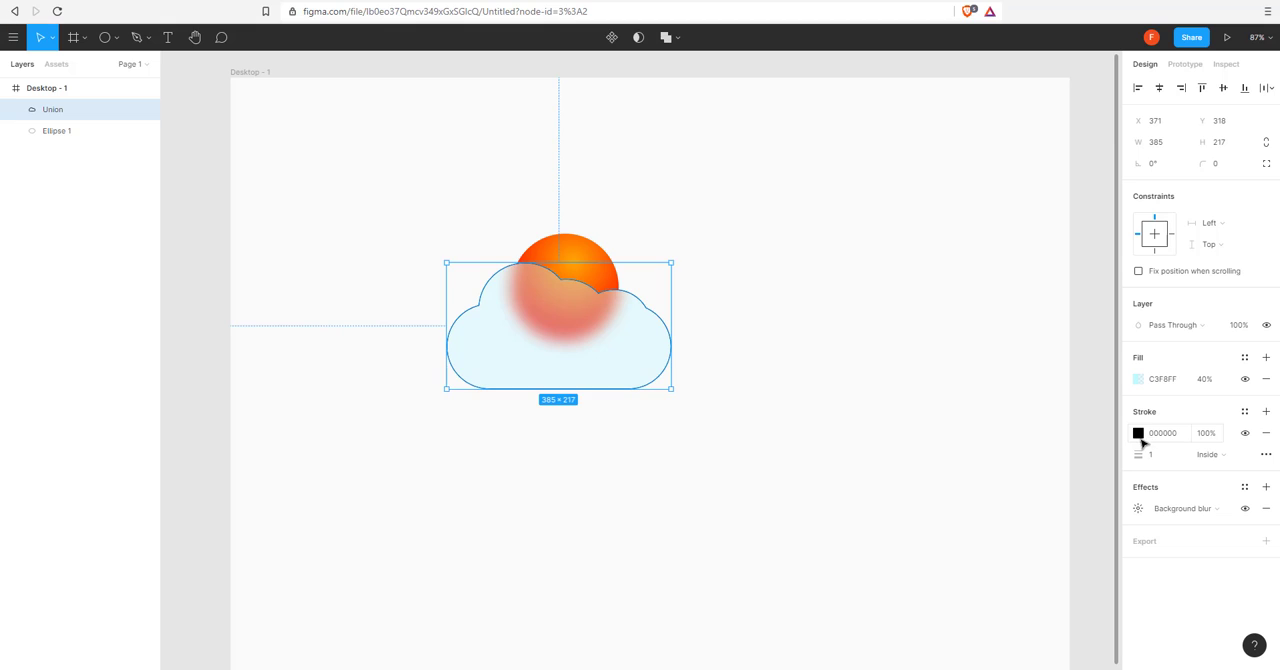
left_click(1141, 439)
mouse_move(1022, 390)
left_mouse_down()
mouse_move(906, 317)
mouse_move(755, 350)
left_mouse_up()
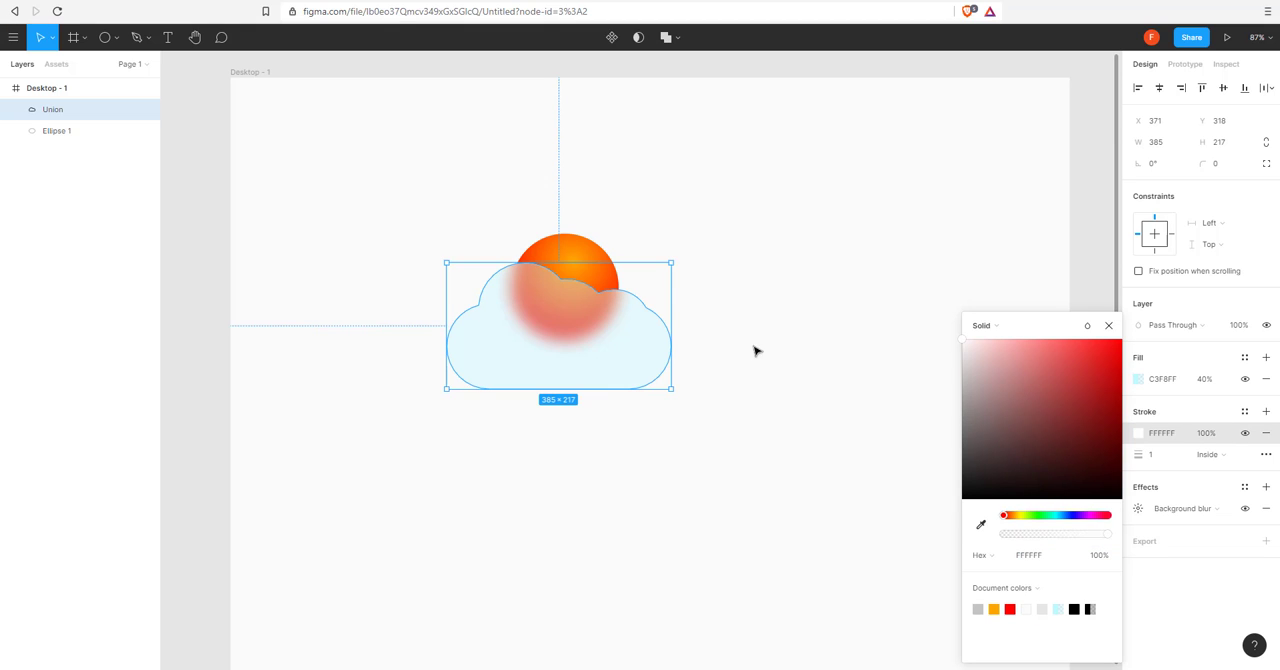
left_click(1154, 458)
type("2")
key("Return")
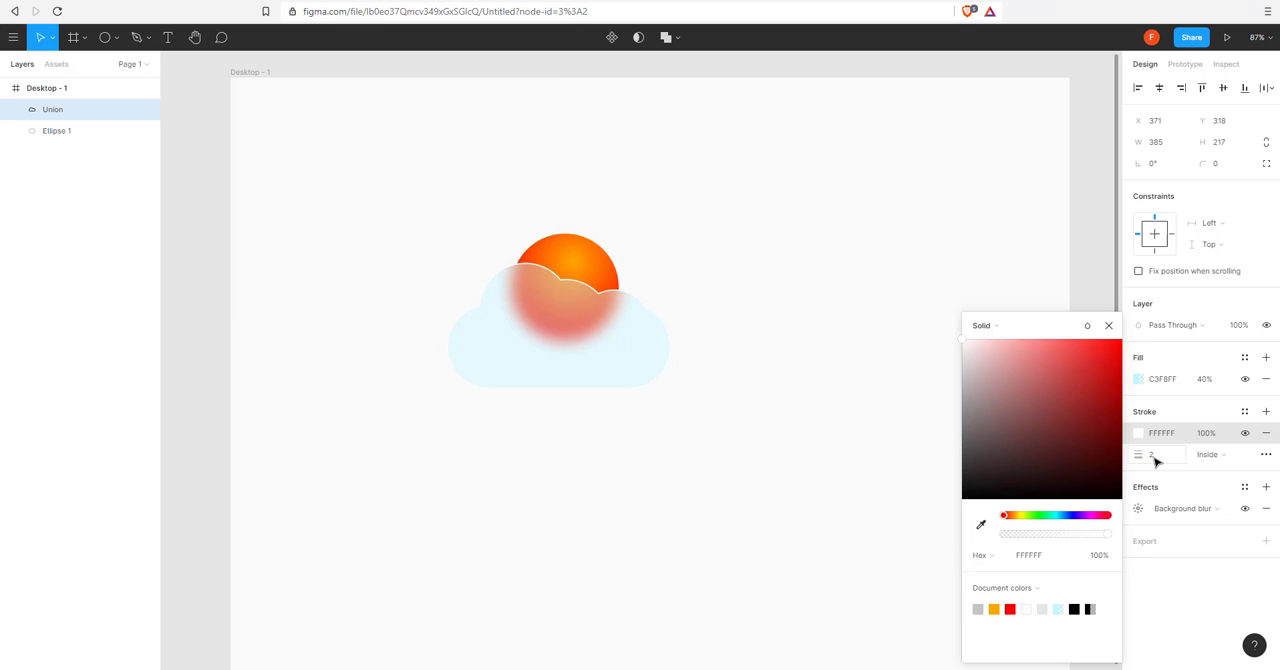
Change the cloud's stroke to a linear white-to-transparent gradient running diagonally from the cloud's upper right to its lower left.
left_click(992, 326)
left_click(1000, 341)
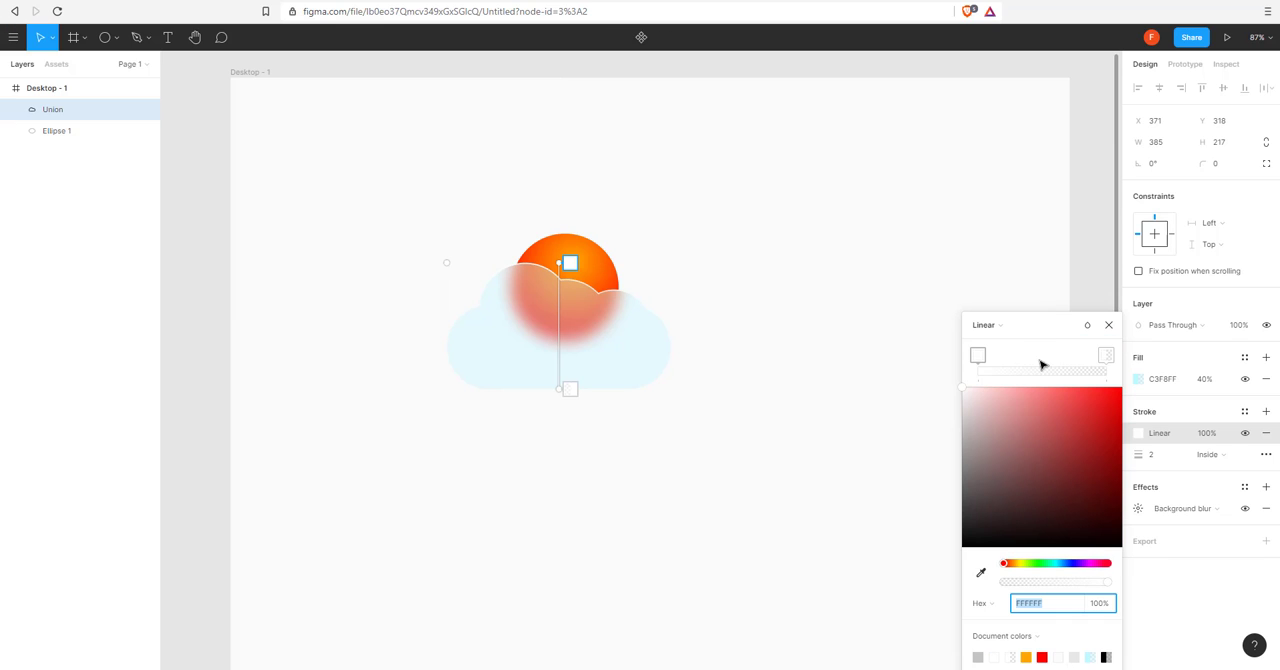
left_click(570, 389)
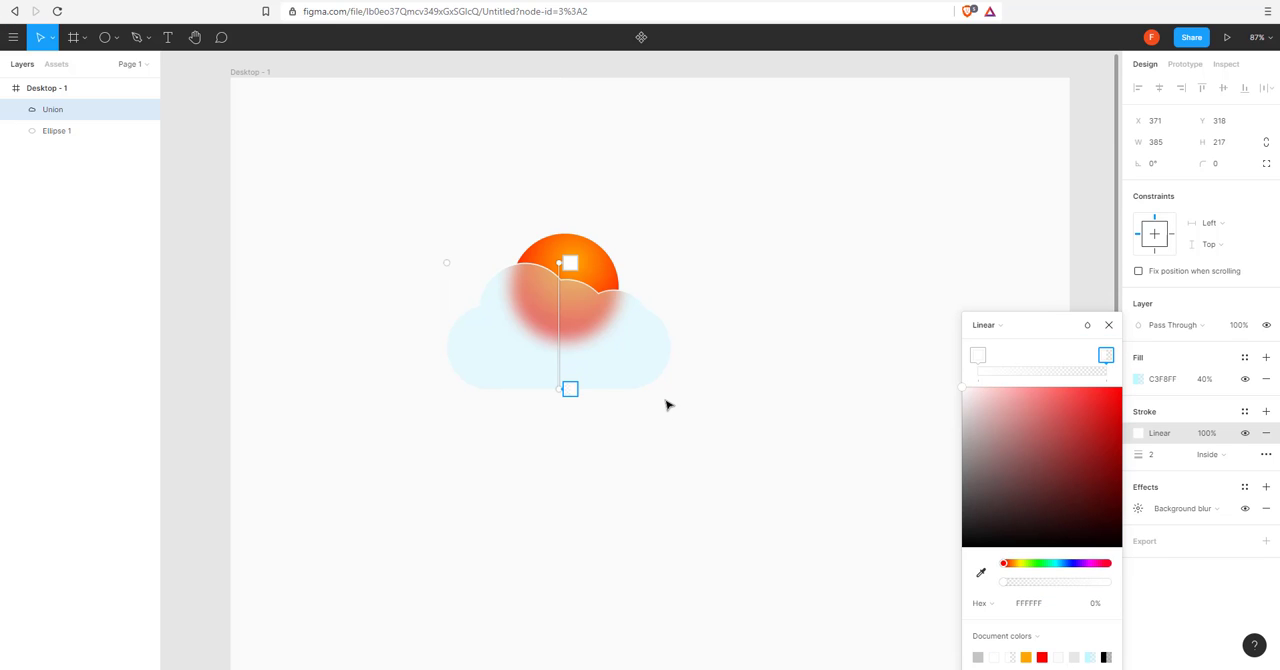
left_click_drag(563, 270, 664, 301)
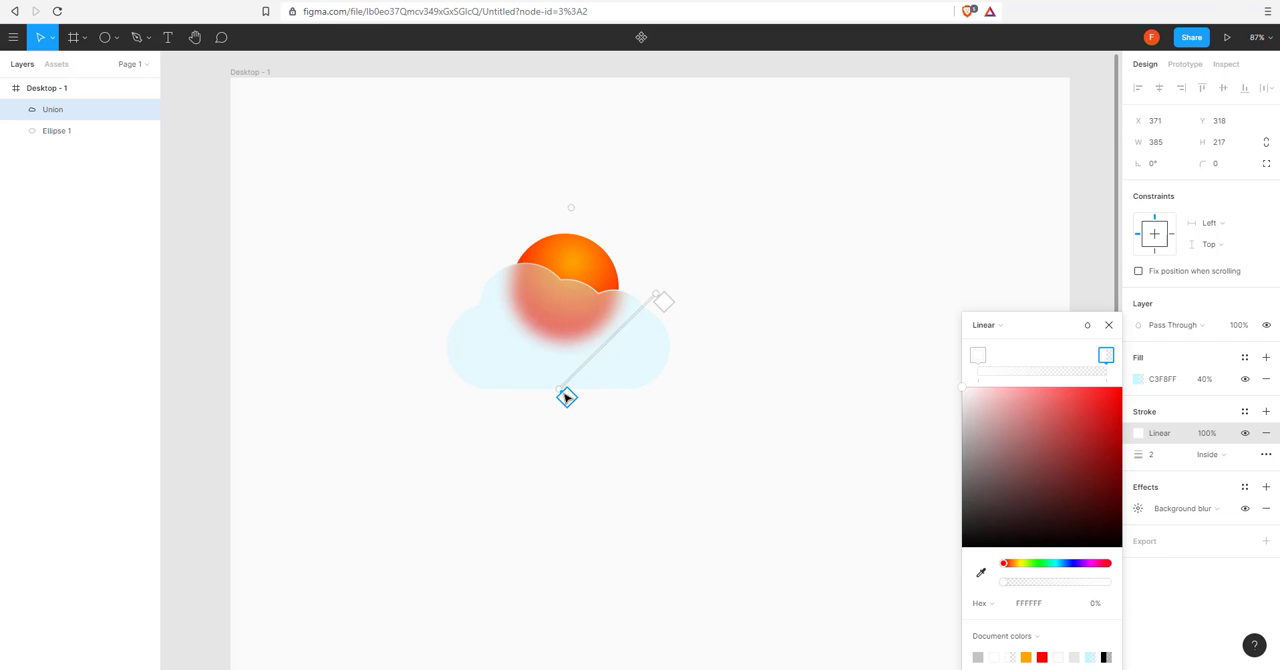
left_click_drag(563, 394, 477, 394)
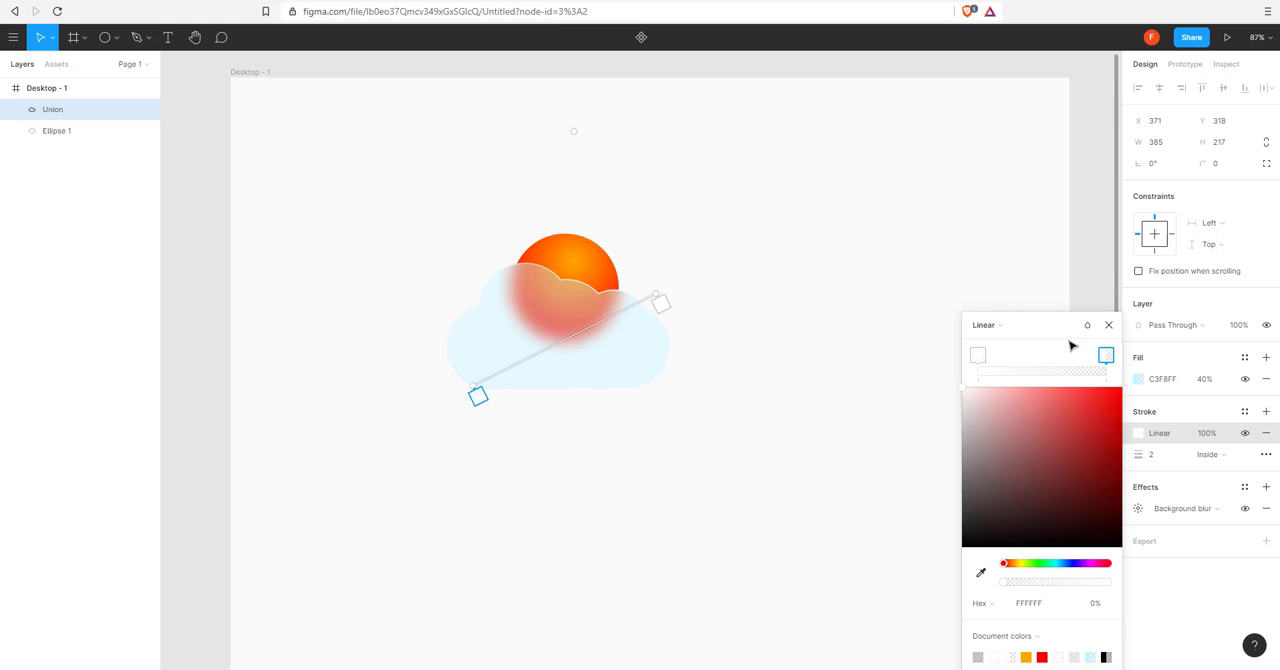
left_click(1108, 324)
left_click(754, 226)
Add a solid white FFFFFF stroke to the sun circle.
left_click(586, 243)
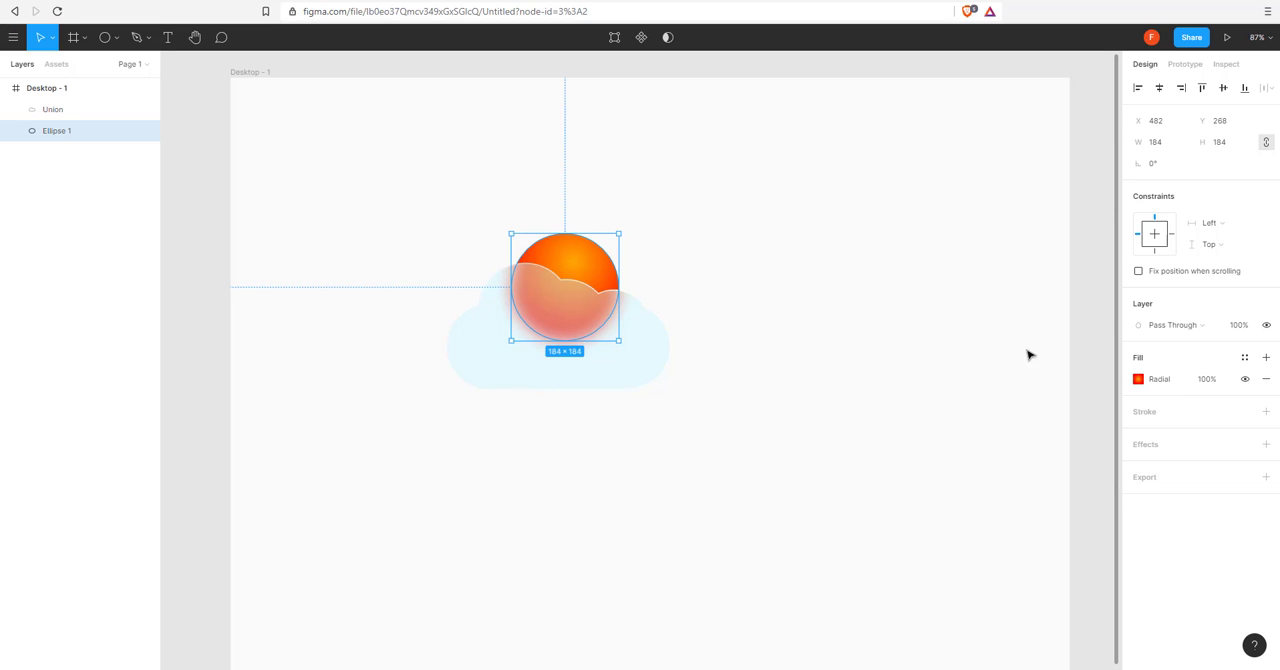
left_click(1266, 411)
type("ffffff")
key("Return")
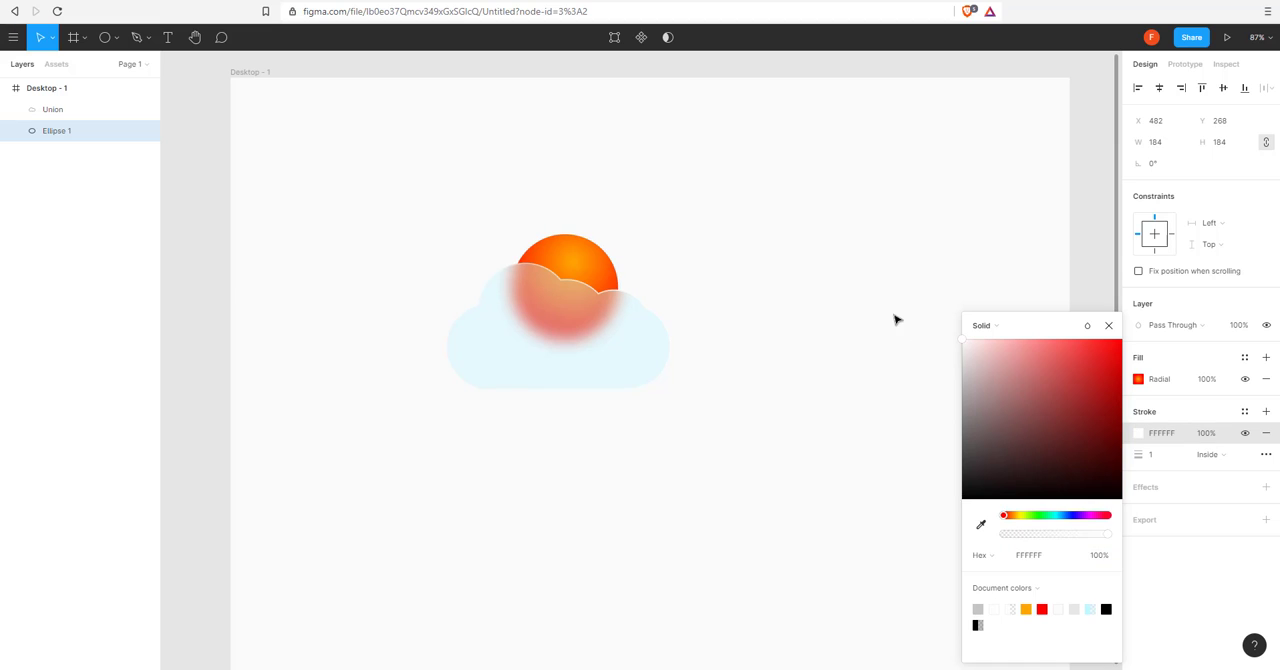
Change the sun's stroke to a linear gradient from orange FFA800 to red FE0000.
left_click(977, 325)
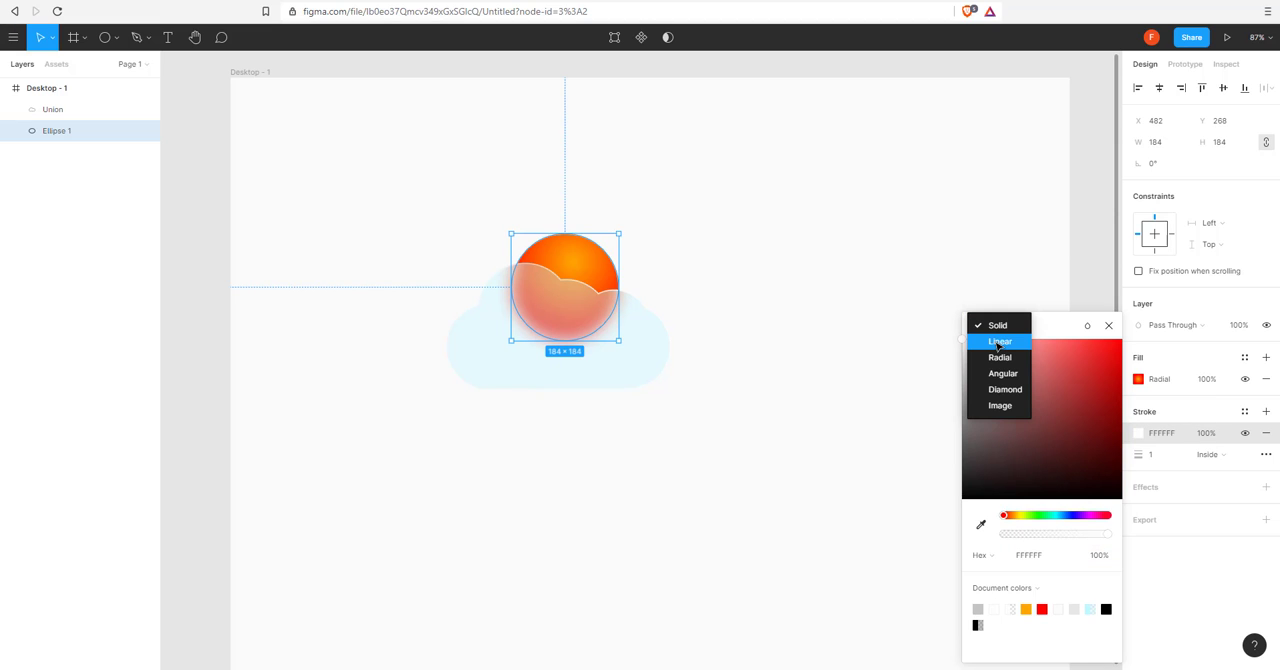
left_click(999, 342)
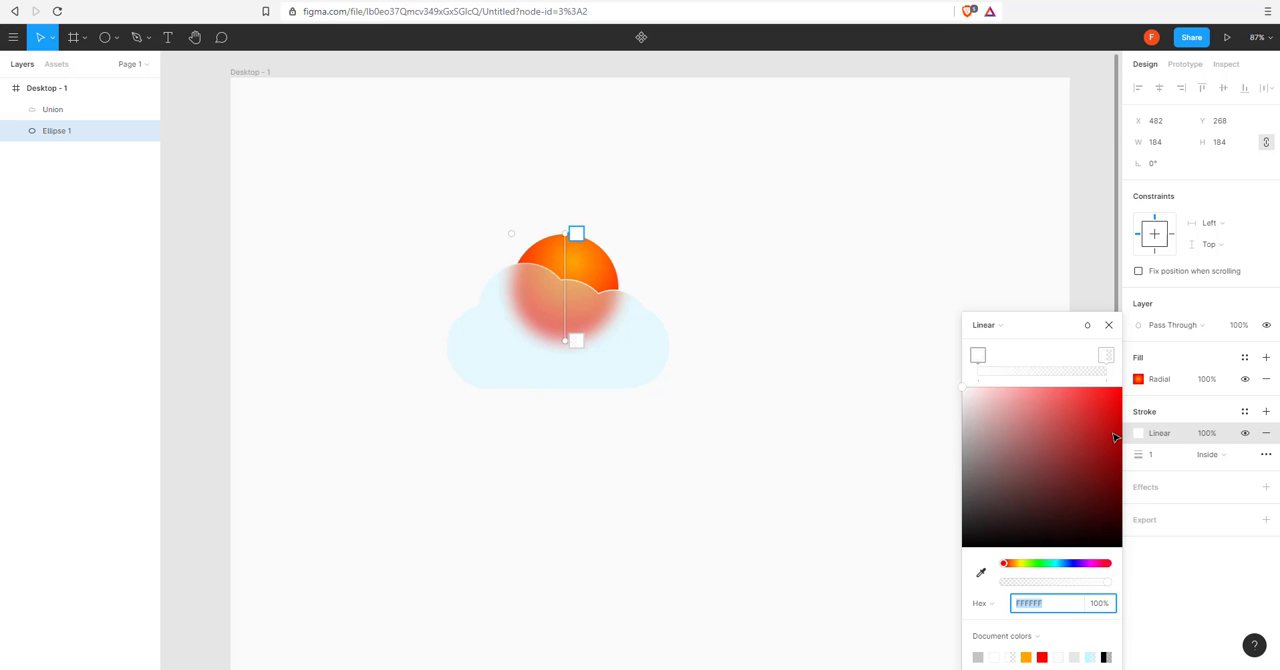
left_click(1026, 657)
left_click(1105, 356)
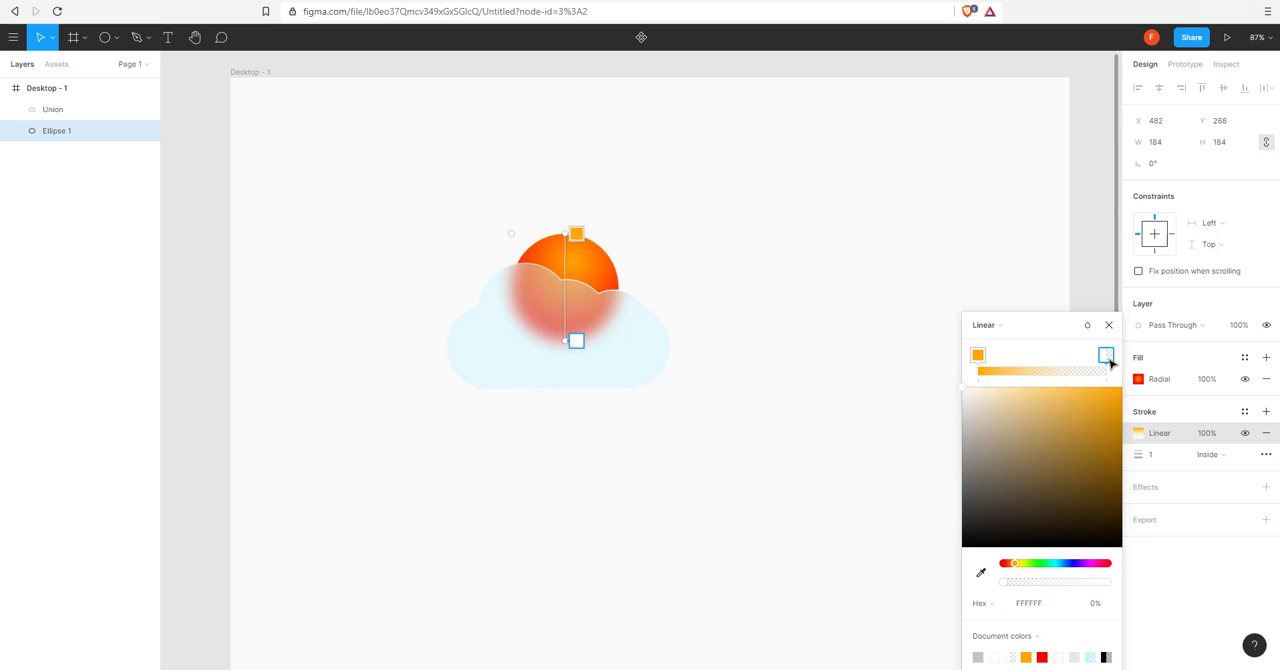
left_click(1042, 657)
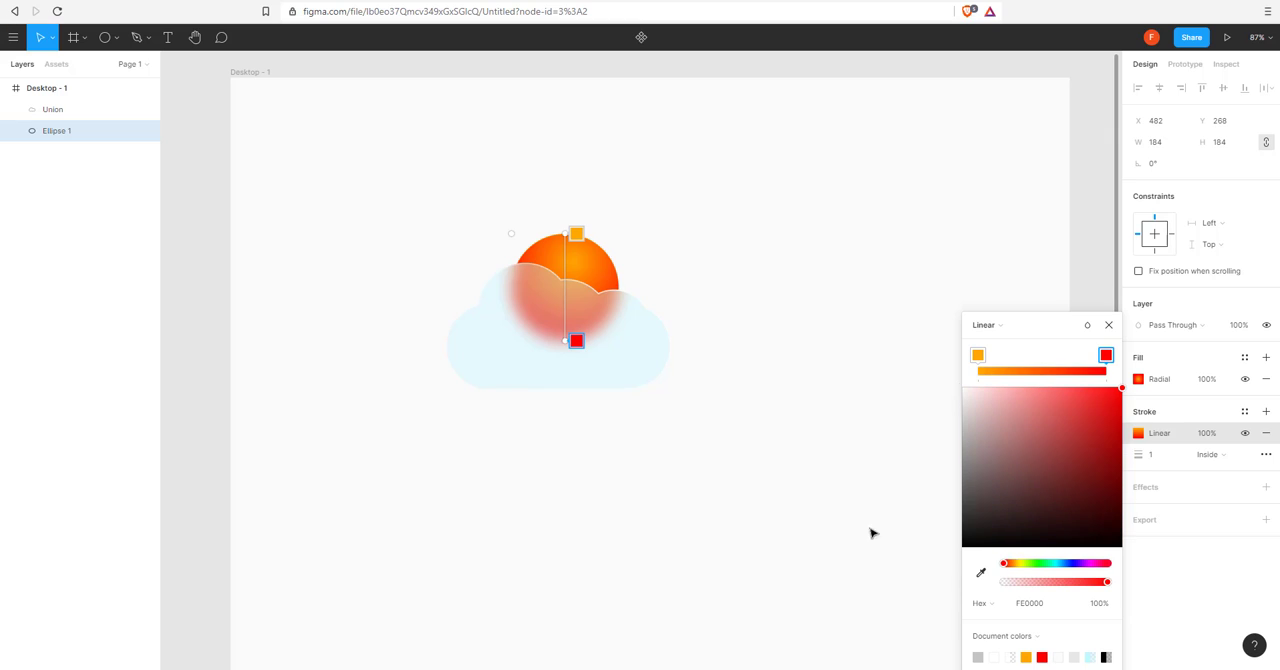
Tilt the sun's stroke gradient diagonally, with the orange end at the sun's lower left and the red end just above its top.
left_click(576, 238)
mouse_move(557, 242)
left_mouse_down()
mouse_move(543, 243)
mouse_move(544, 224)
mouse_move(539, 242)
left_mouse_up()
mouse_move(575, 340)
left_mouse_down()
mouse_move(579, 213)
mouse_move(534, 314)
left_mouse_up()
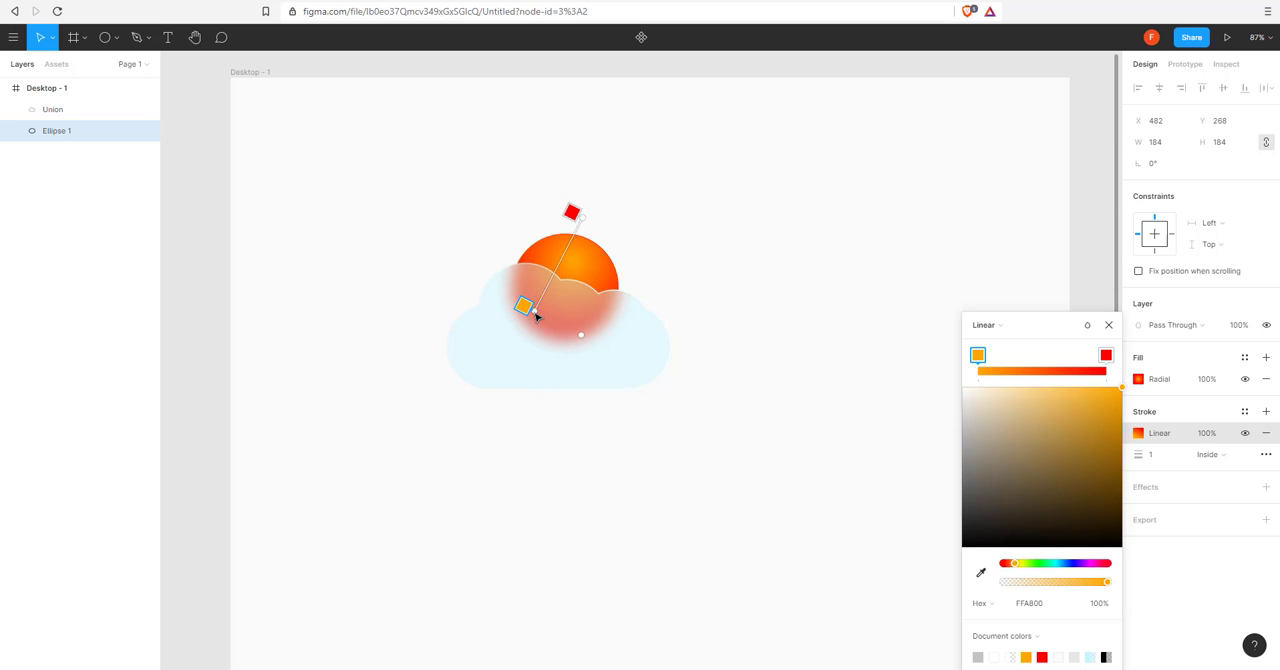
left_click(1108, 324)
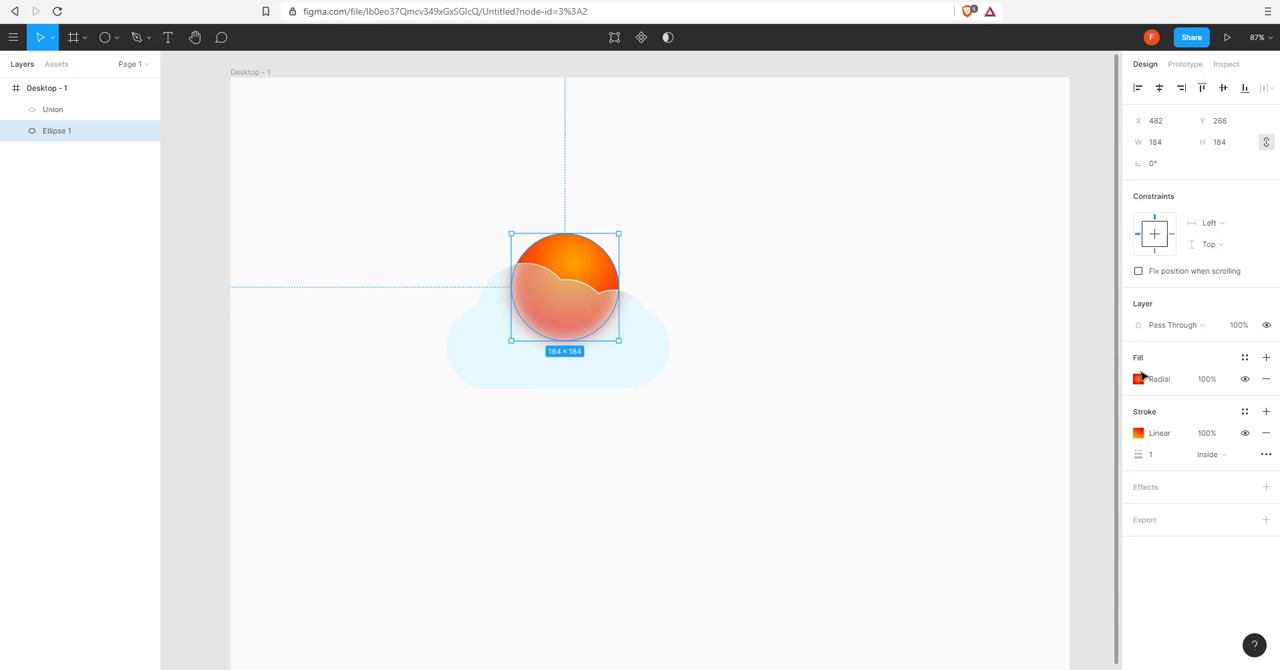
Set the opacity of the sun's gradient stroke to 30%.
left_click(1204, 435)
type("3")
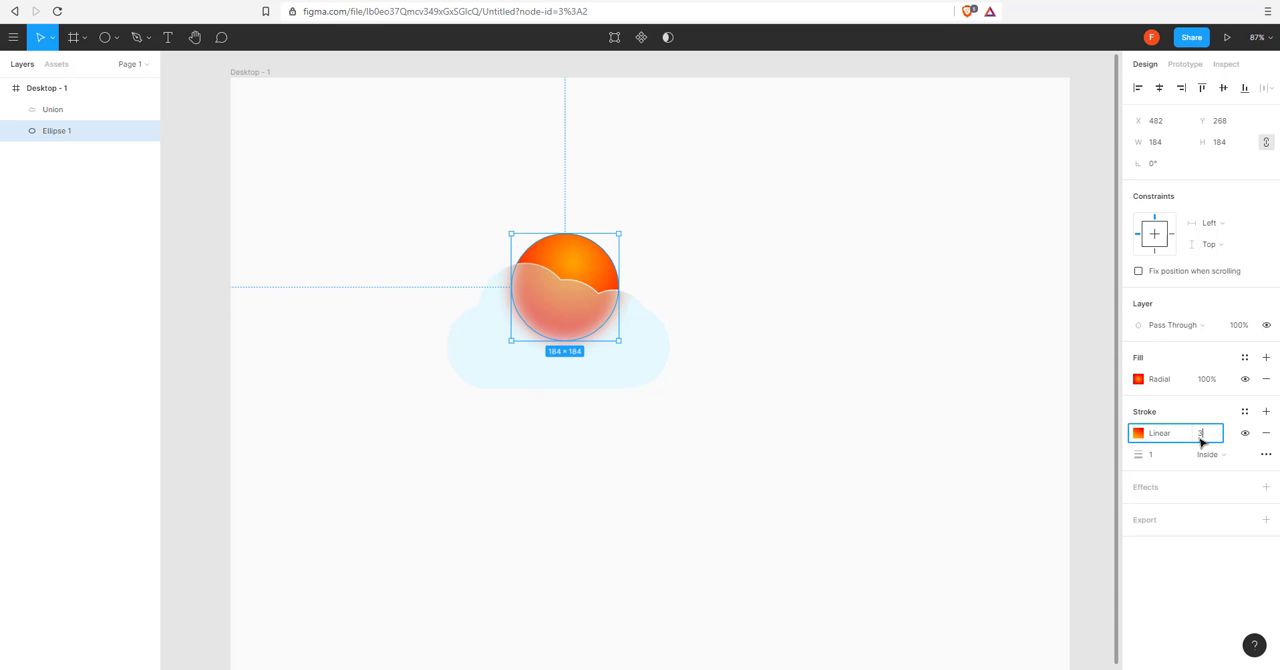
type("0")
key("Return")
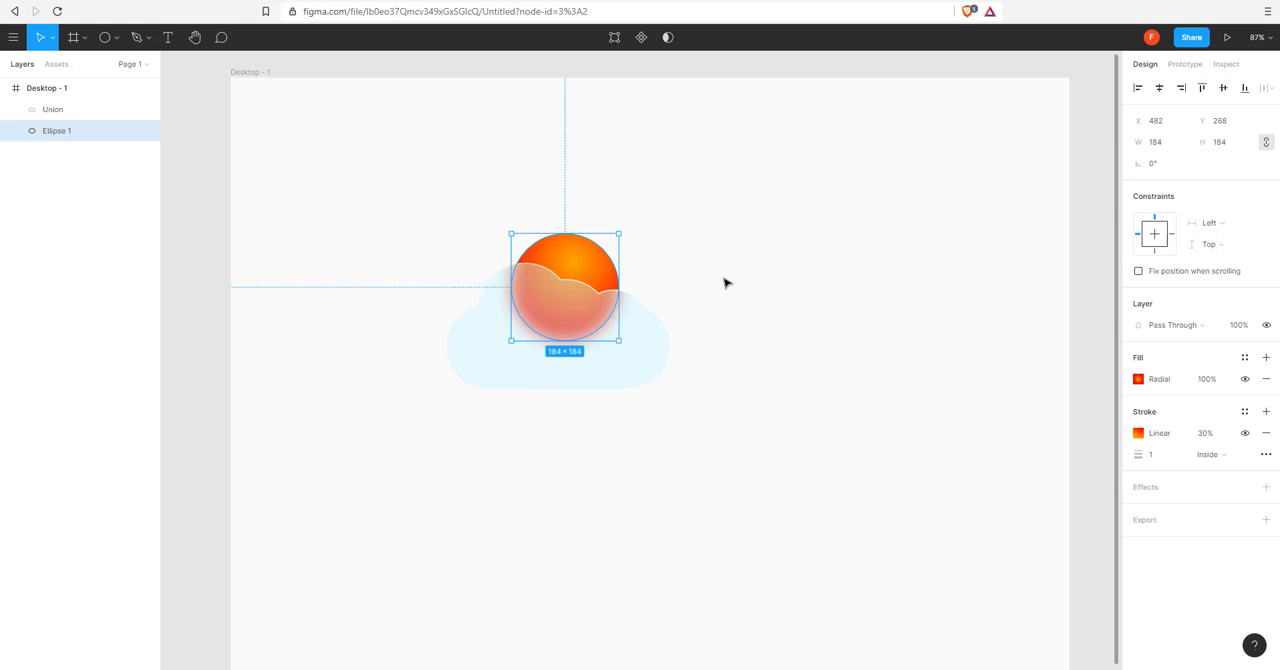
Move the sun slightly right and up behind the cloud.
left_click(690, 292)
scroll(660, 285, "up", 1)
left_click_drag(588, 260, 598, 255)
Lighten the cloud's fill colour to D6F7FC, keeping it solid at 40% opacity.
left_click(628, 368)
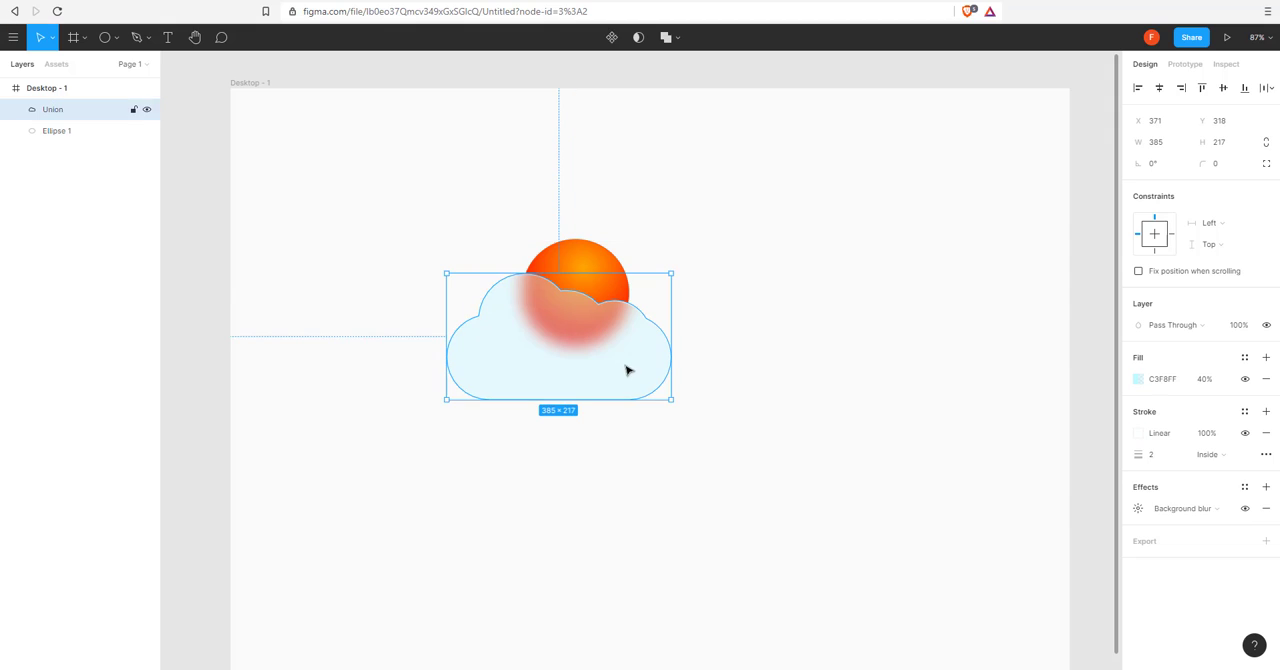
left_click(1138, 380)
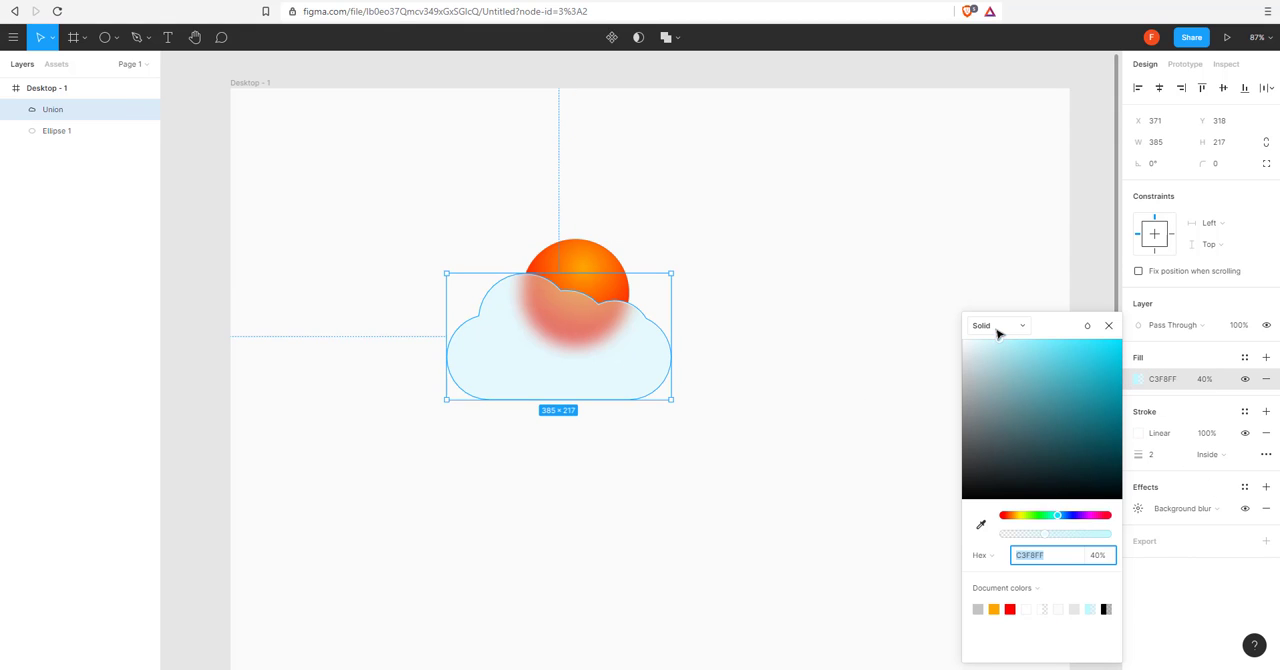
left_click_drag(1000, 342, 991, 349)
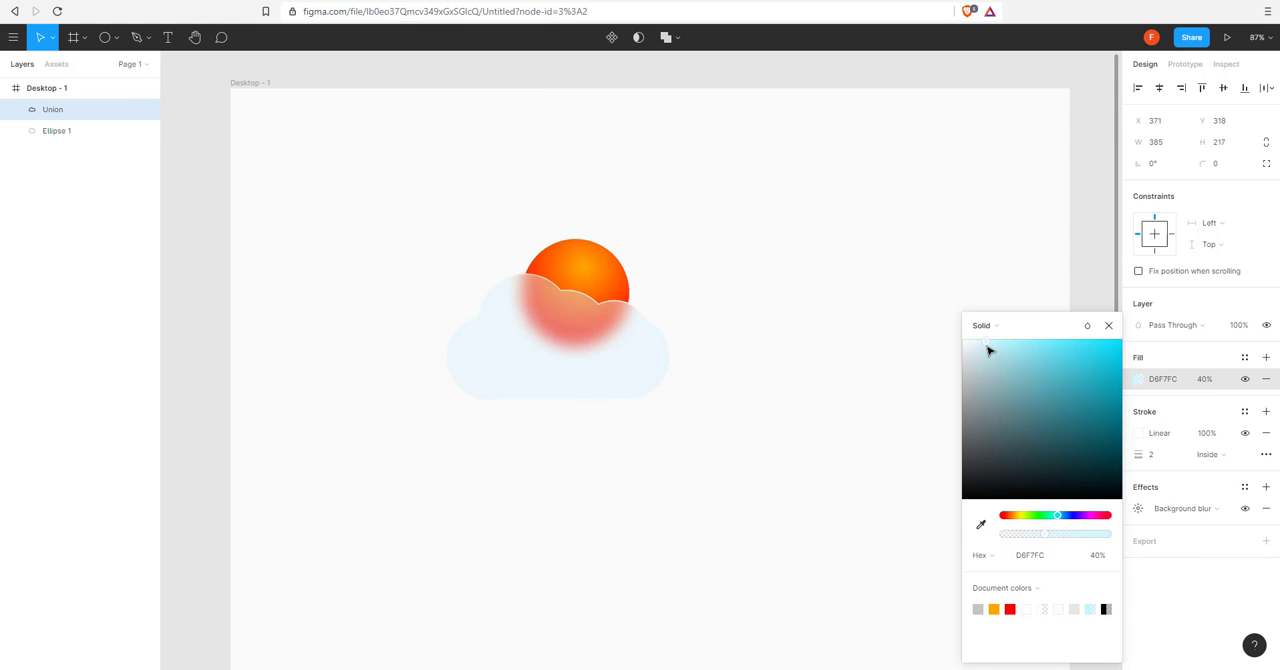
left_click(777, 354)
scroll(649, 417, "down", 1)
scroll(649, 417, "up", 1)
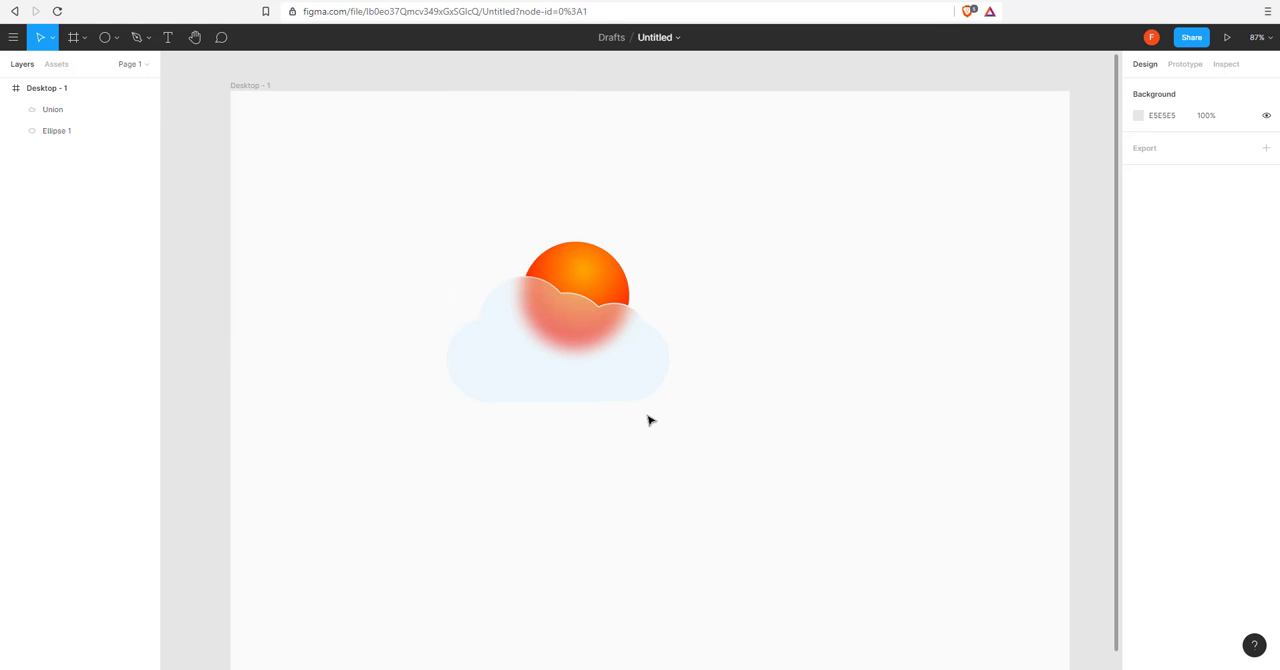
scroll(649, 417, "down", 3)
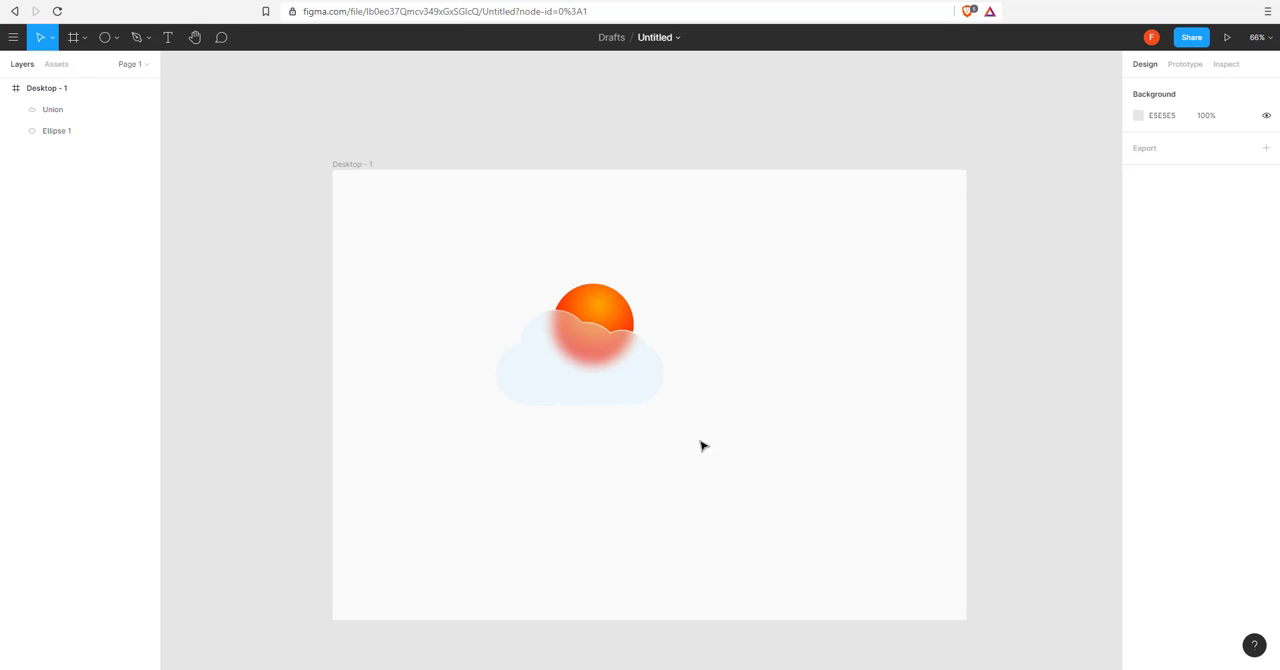
left_click_drag(608, 434, 631, 439)
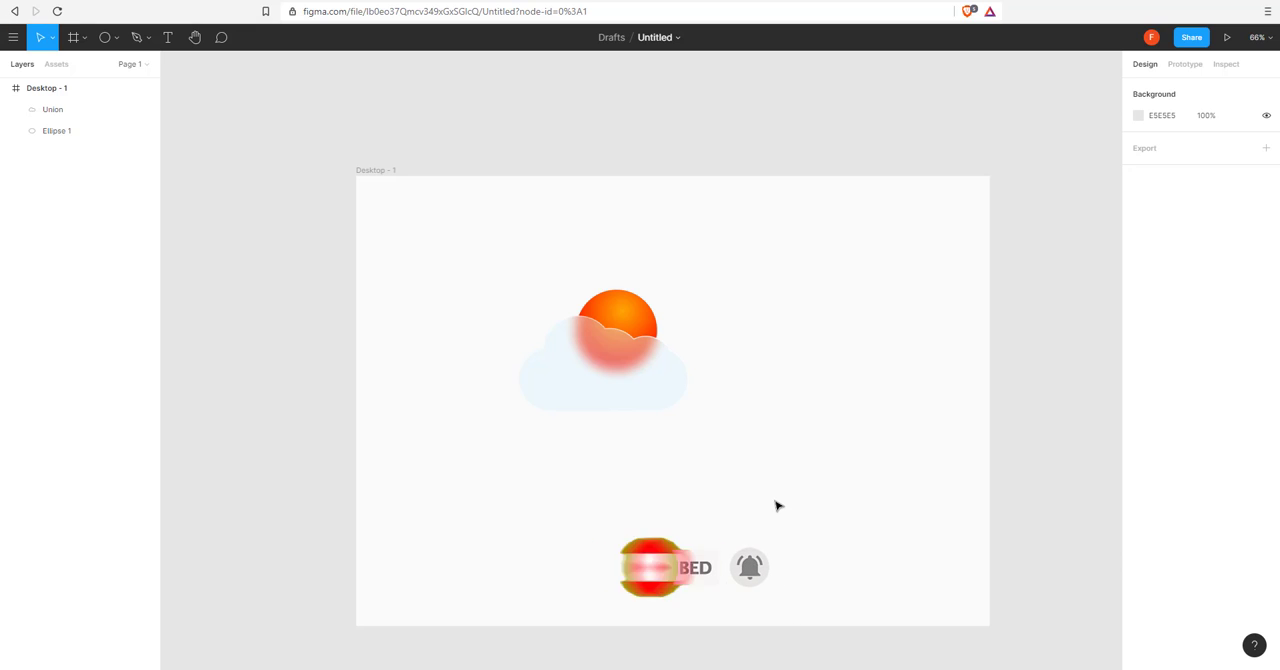
left_click(948, 667)
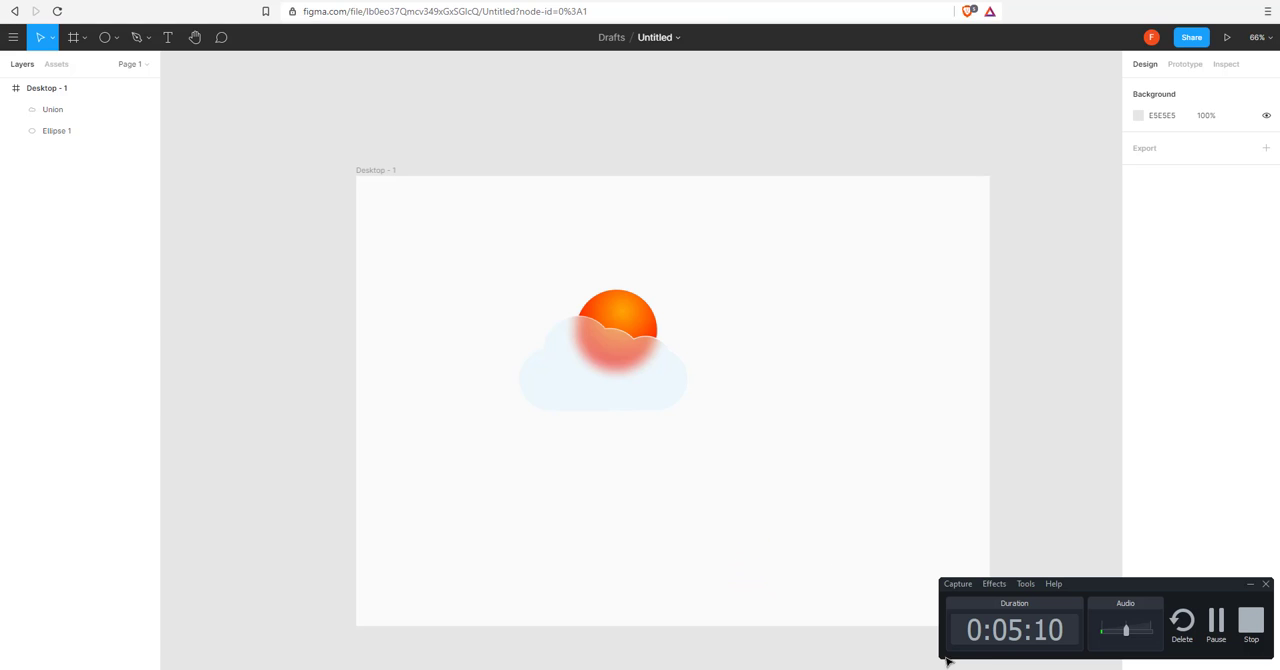